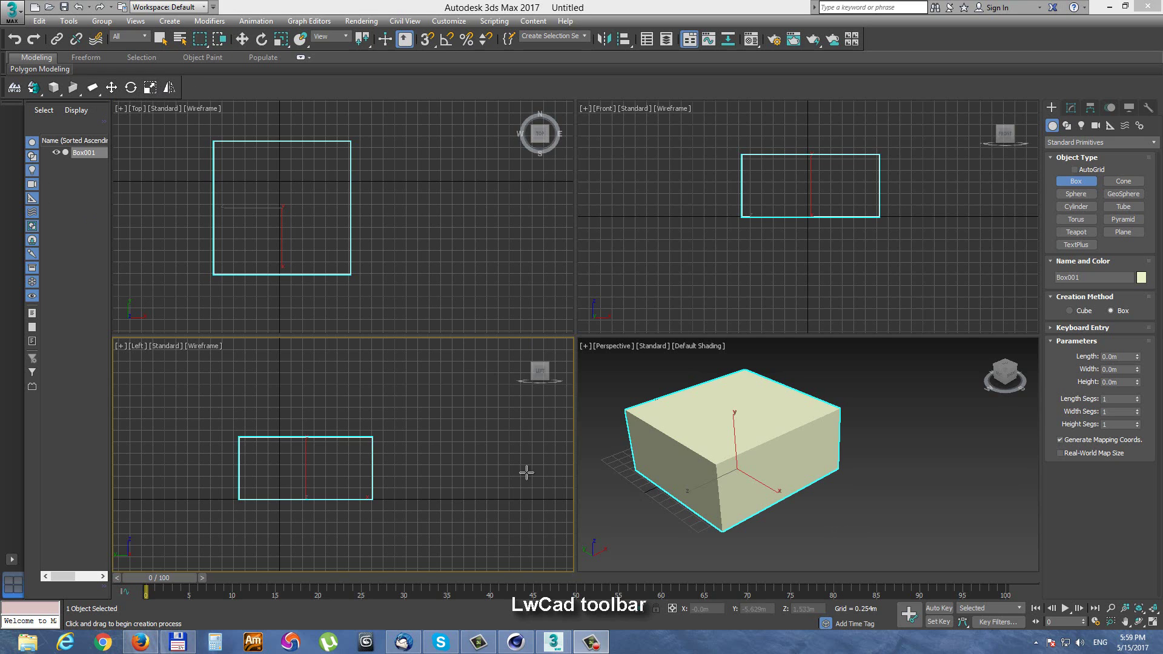
# Step: Bring Cinema 4D to the front, showing a Cube in its Top view
pyautogui.click(515, 643)
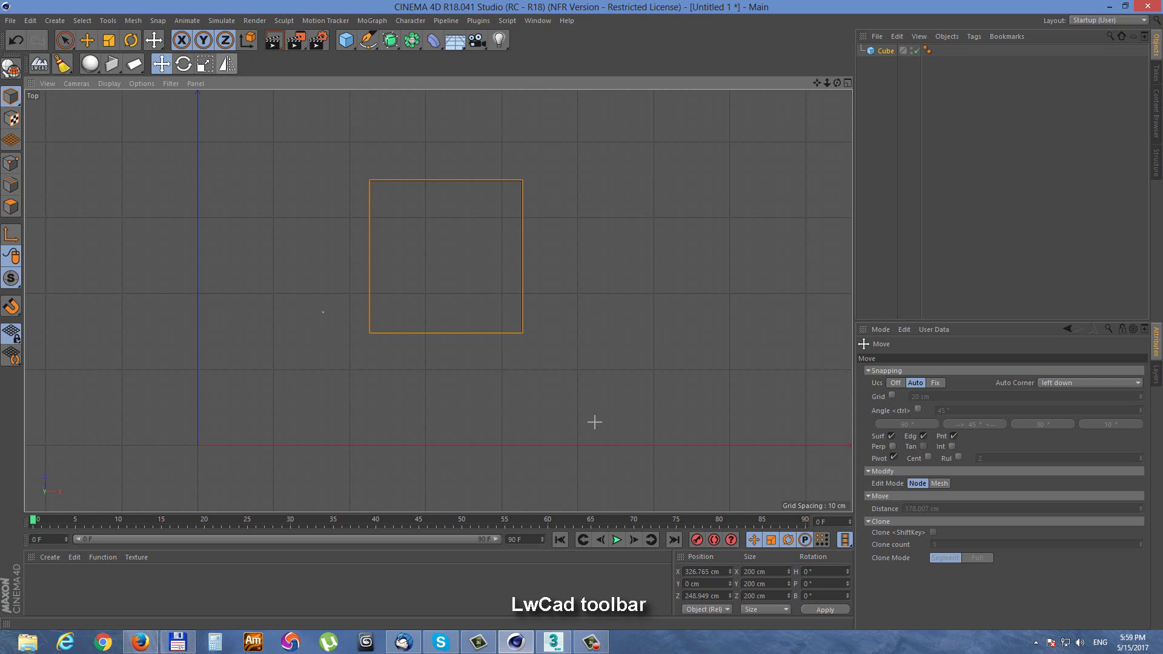
# Step: Return to 3ds Max, where Box001 and Box002 appear in a single Top view
pyautogui.hotkey('alt', 'Tab')
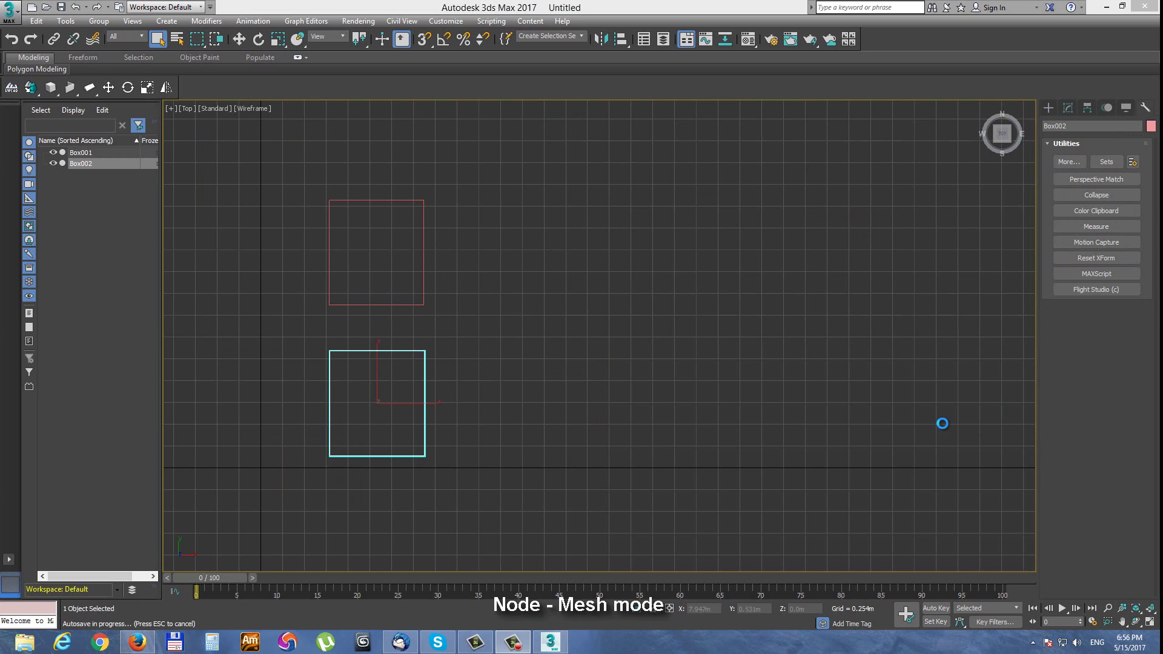
# Step: With LwCad Move in Mesh mode, shift Box002's geometry 2.905 m up-right, leaving its pivot
pyautogui.click(108, 87)
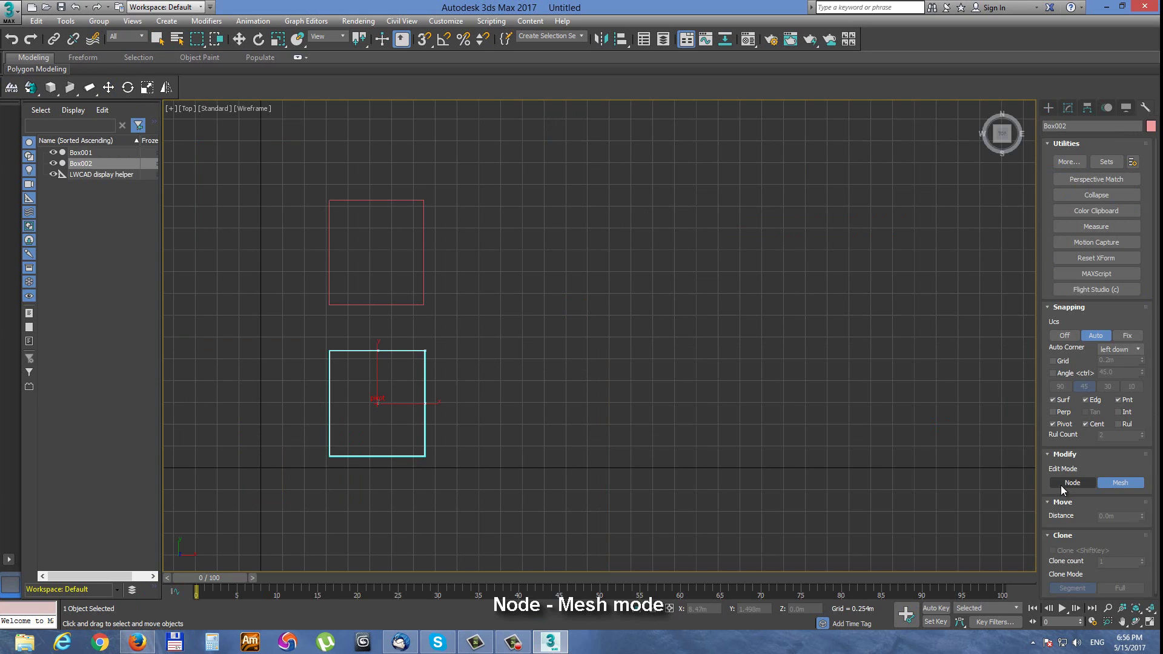
pyautogui.click(1075, 482)
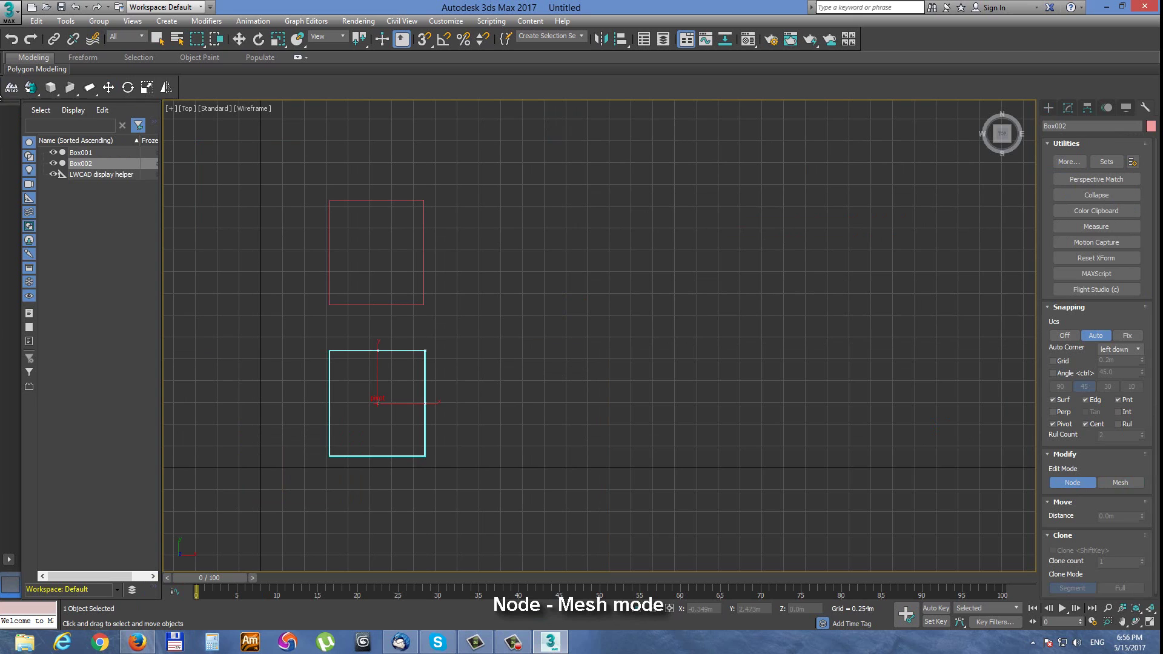
pyautogui.click(107, 89)
pyautogui.click(444, 506)
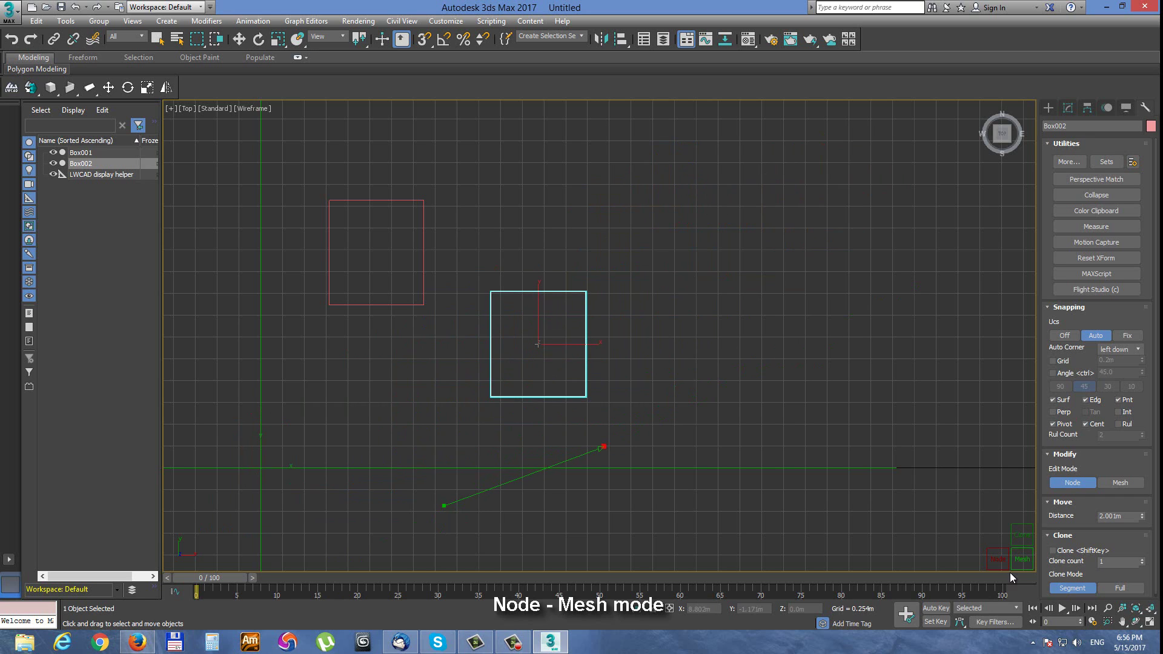
pyautogui.click(1022, 560)
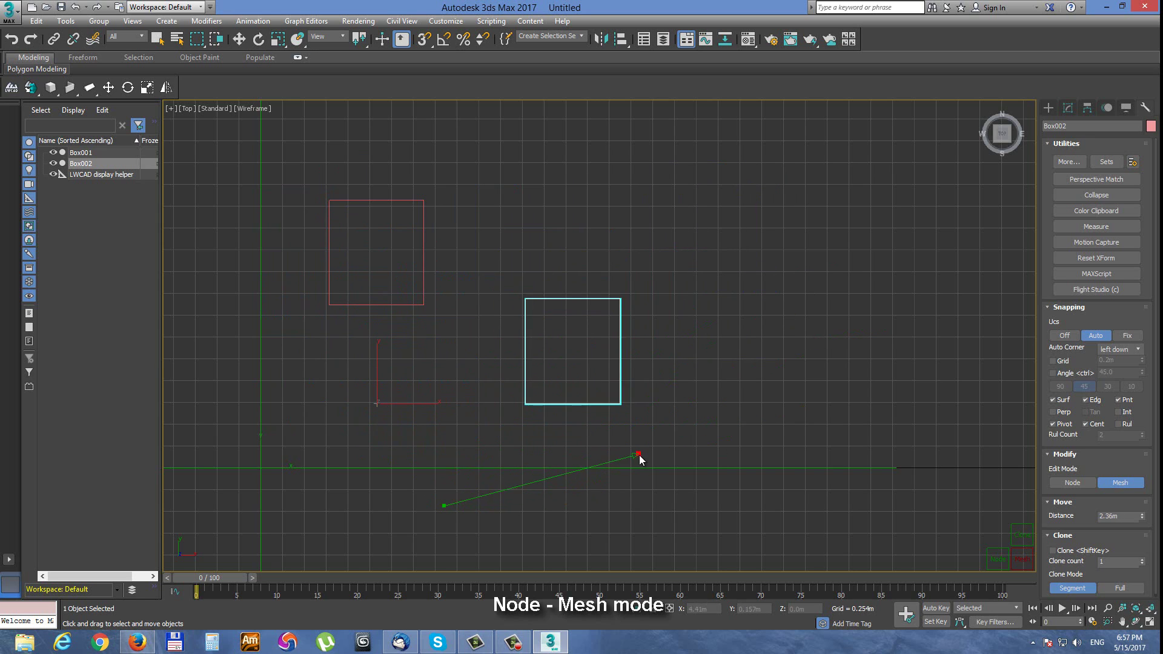
pyautogui.click(670, 404)
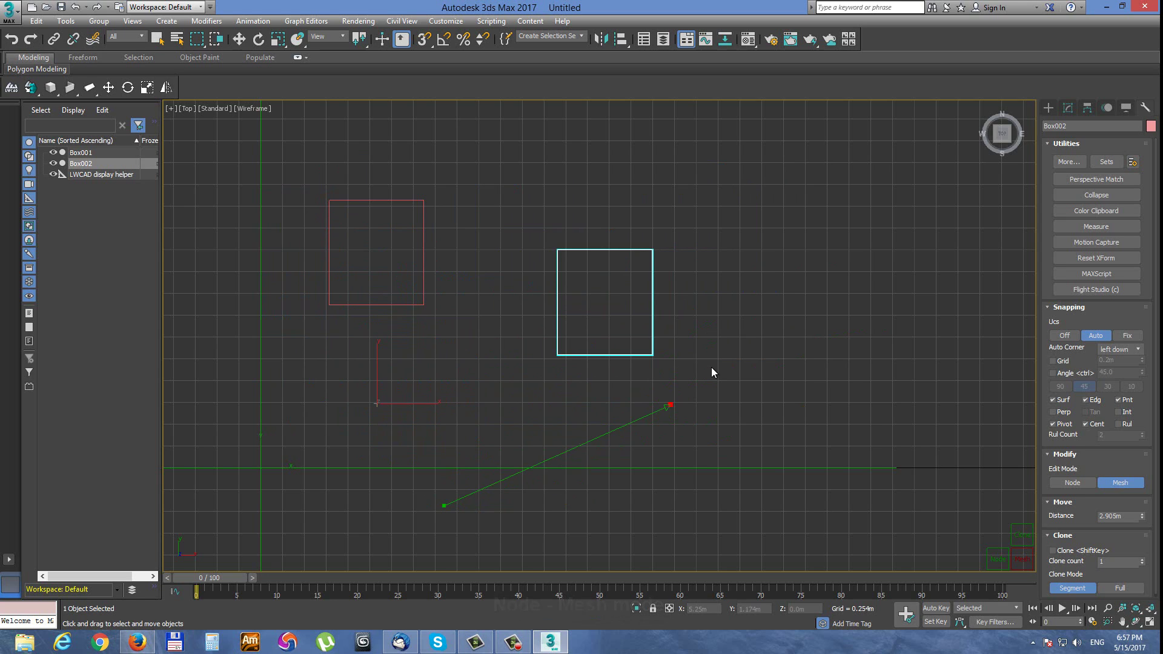
# Step: Move Box002's geometry so its lower-left corner snaps onto the pivot
pyautogui.rightClick(605, 405)
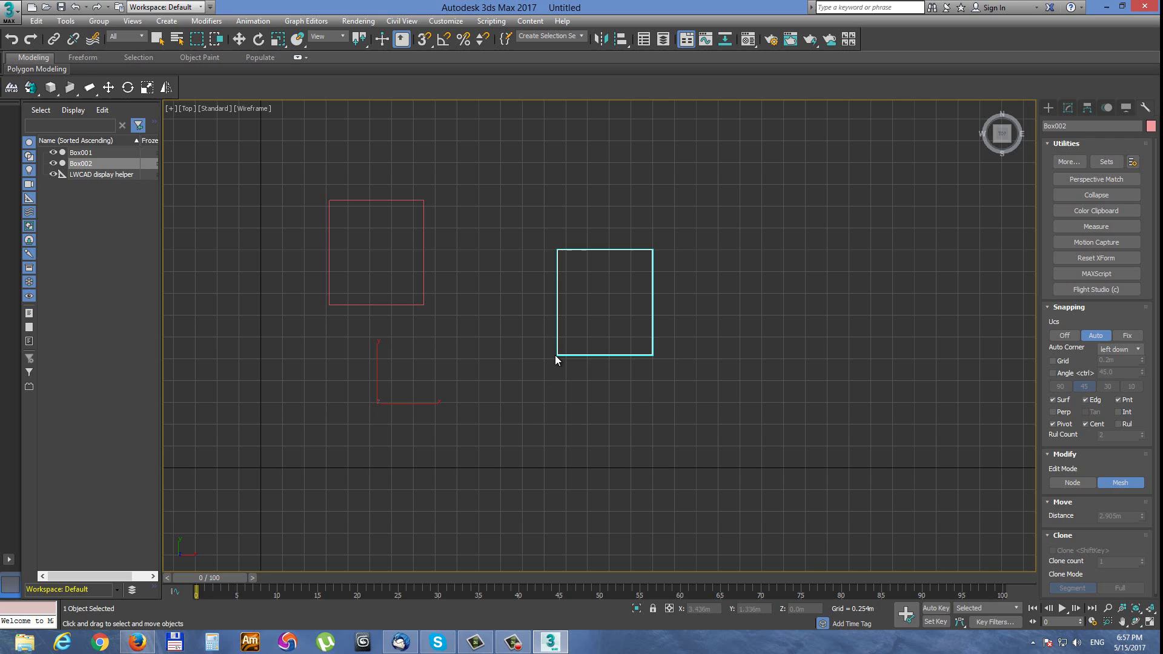
pyautogui.click(109, 89)
pyautogui.click(555, 355)
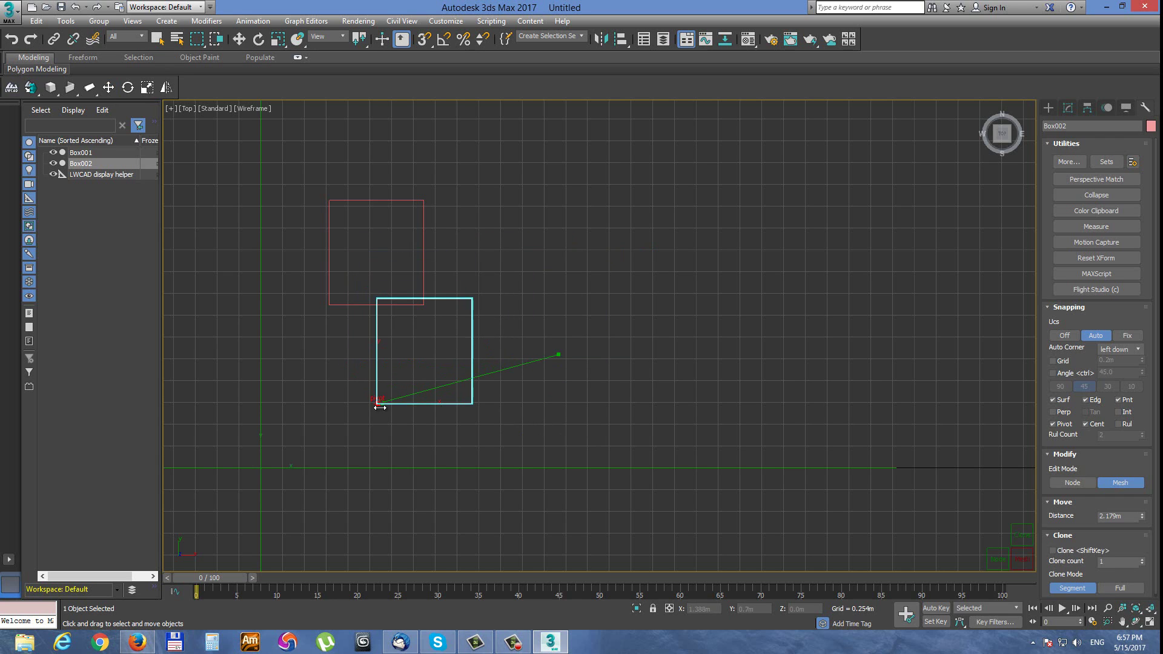
pyautogui.click(377, 405)
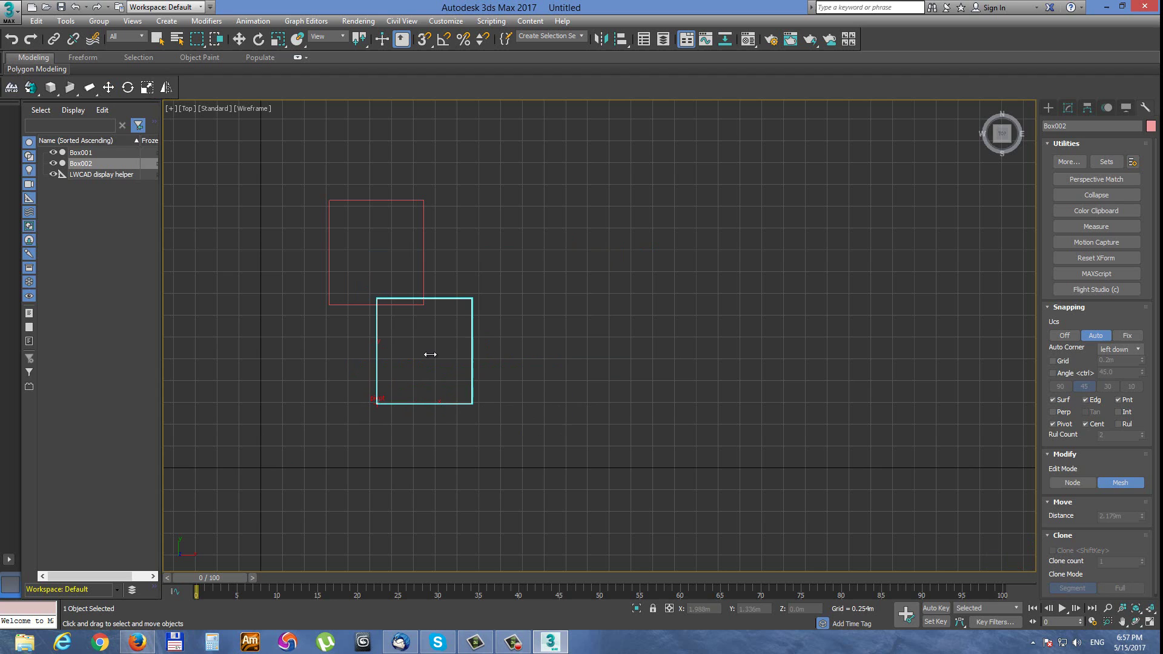
# Step: Enable Cent snapping and move Box002's centre onto its pivot
pyautogui.click(1087, 425)
pyautogui.press('m')
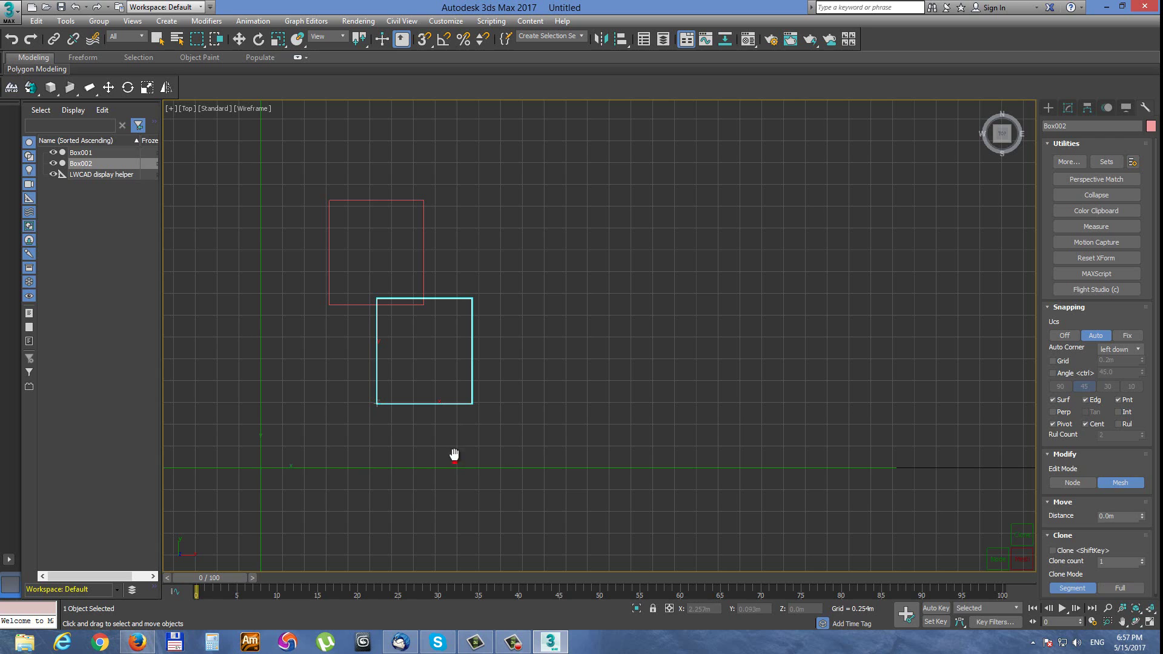
pyautogui.click(426, 350)
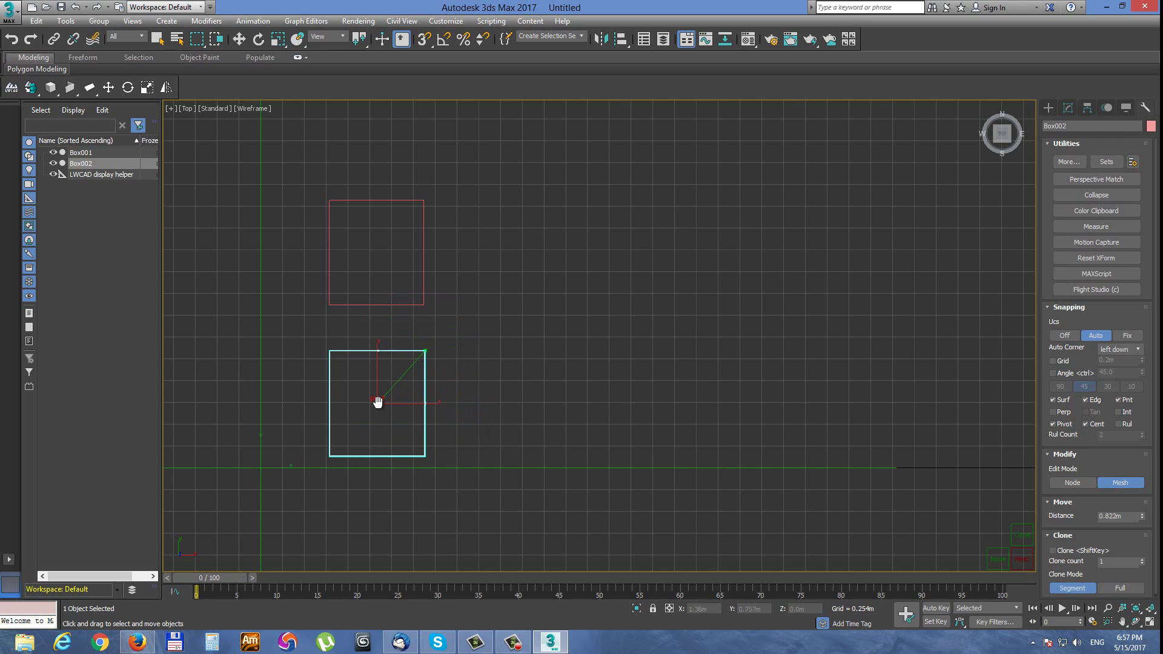
pyautogui.click(532, 386)
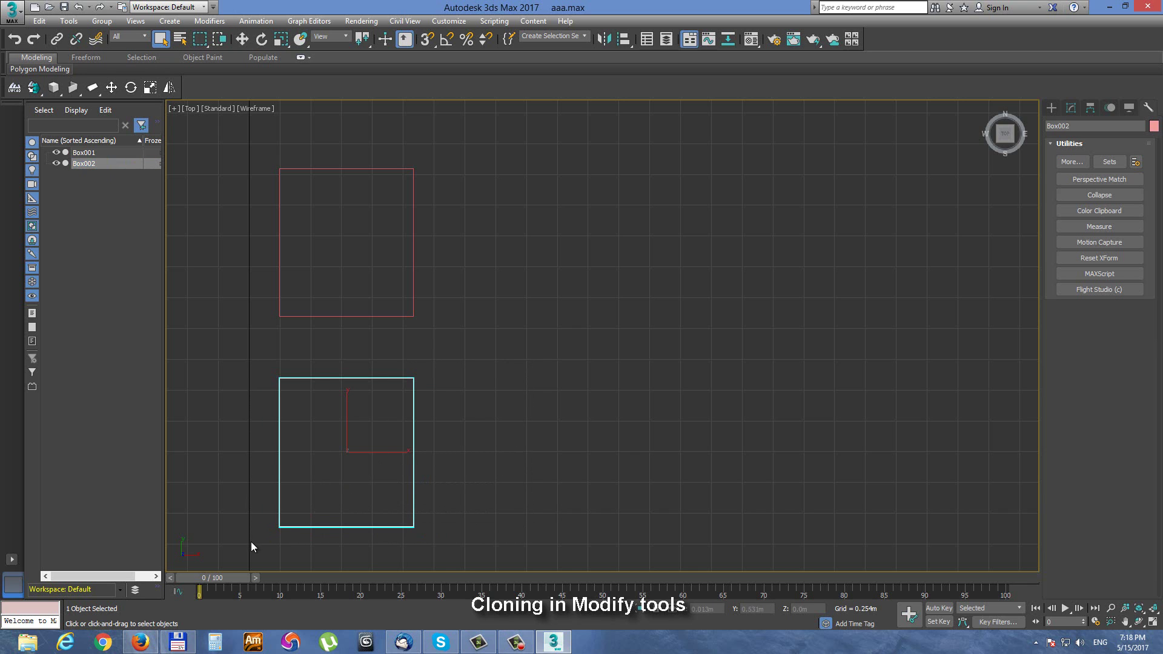
# Step: Clone Box002 into Box003 and Box004, stepped diagonally up-right at 1.614 m spacing
pyautogui.click(111, 88)
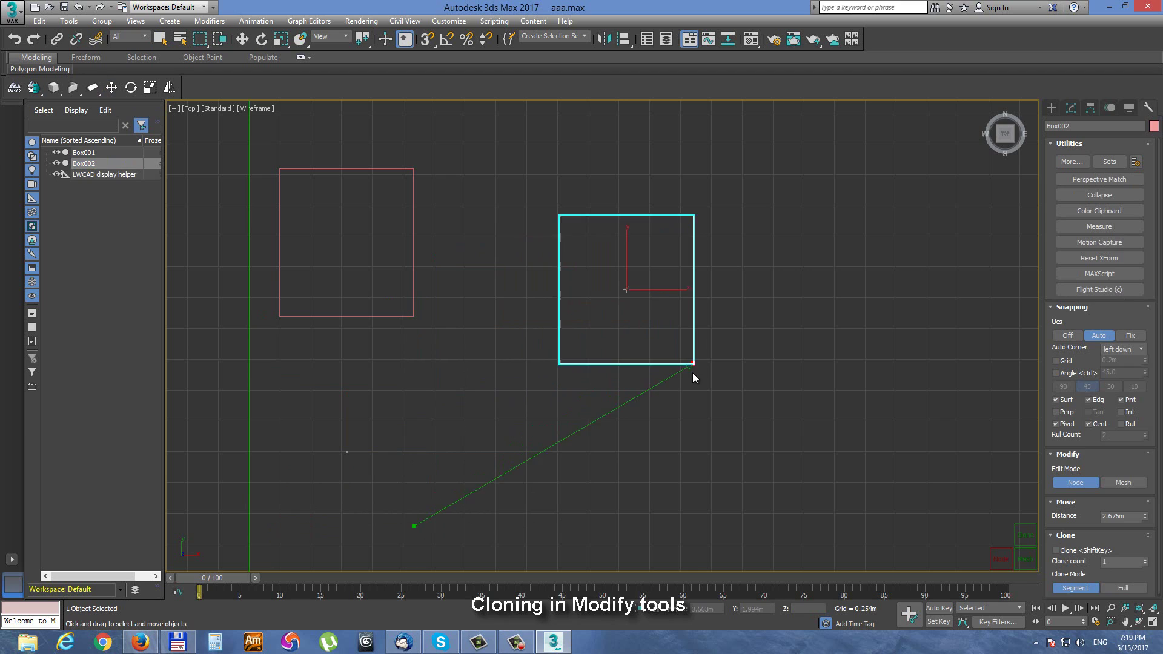
pyautogui.click(691, 376)
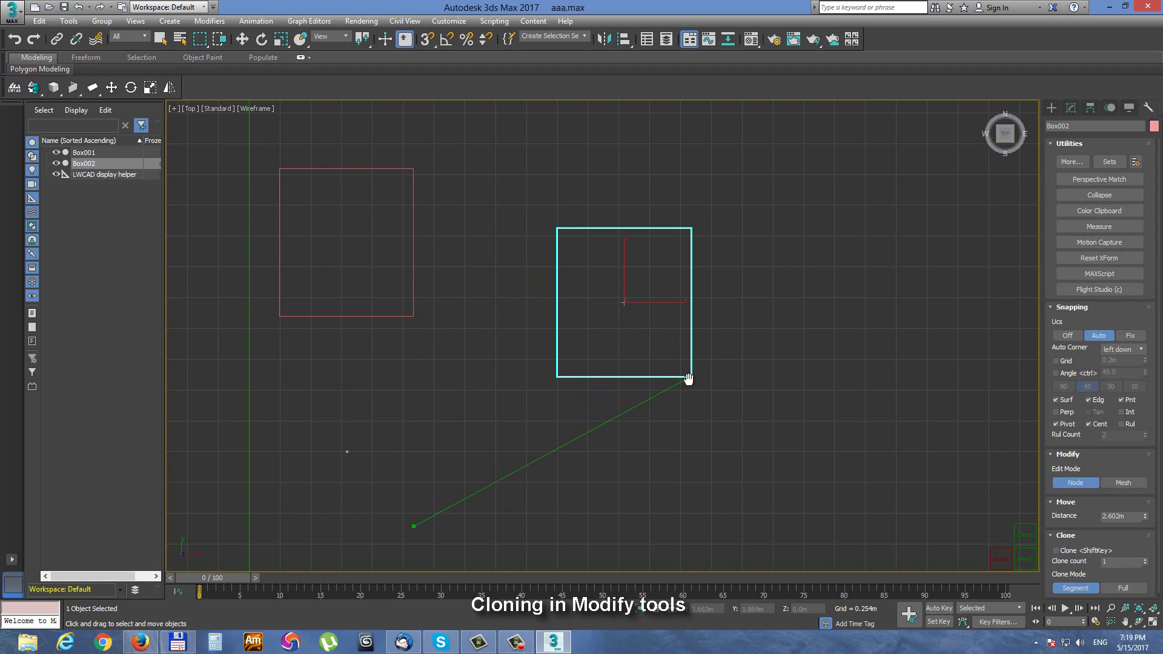
pyautogui.moveTo(689, 382)
pyautogui.keyDown('shift'); pyautogui.mouseDown()
pyautogui.moveTo(571, 446)
pyautogui.moveTo(611, 419)
pyautogui.mouseUp(); pyautogui.keyUp('shift')
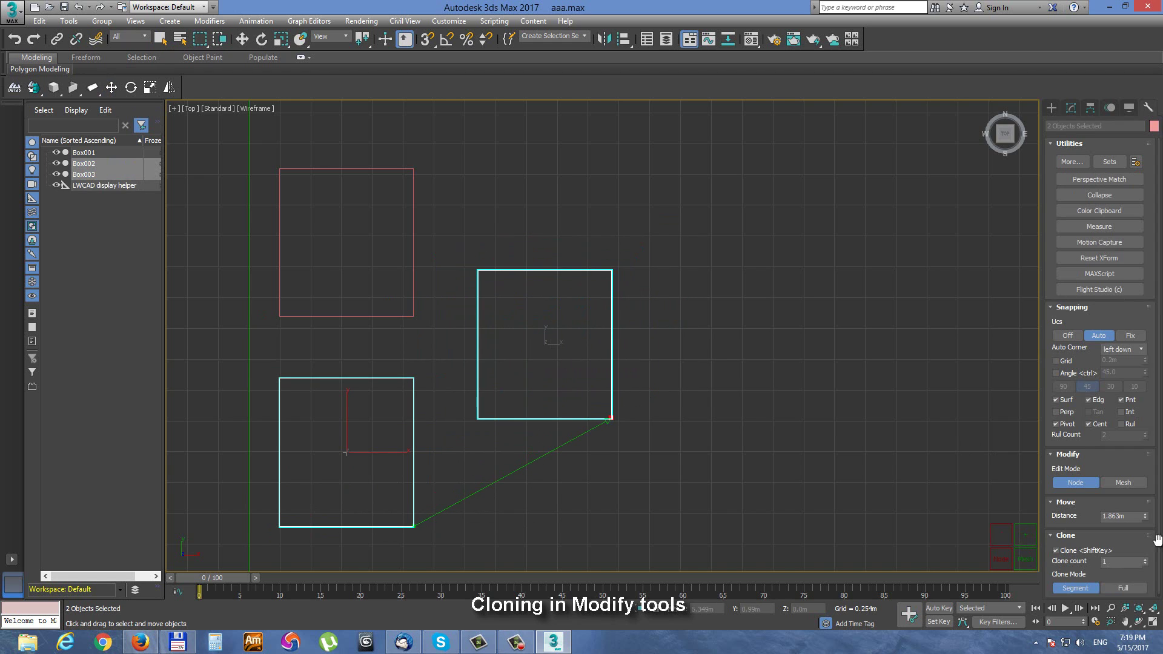
pyautogui.click(1025, 536)
pyautogui.click(1026, 536)
pyautogui.click(1026, 537)
pyautogui.moveTo(611, 423); pyautogui.dragTo(559, 454)
pyautogui.click(998, 532)
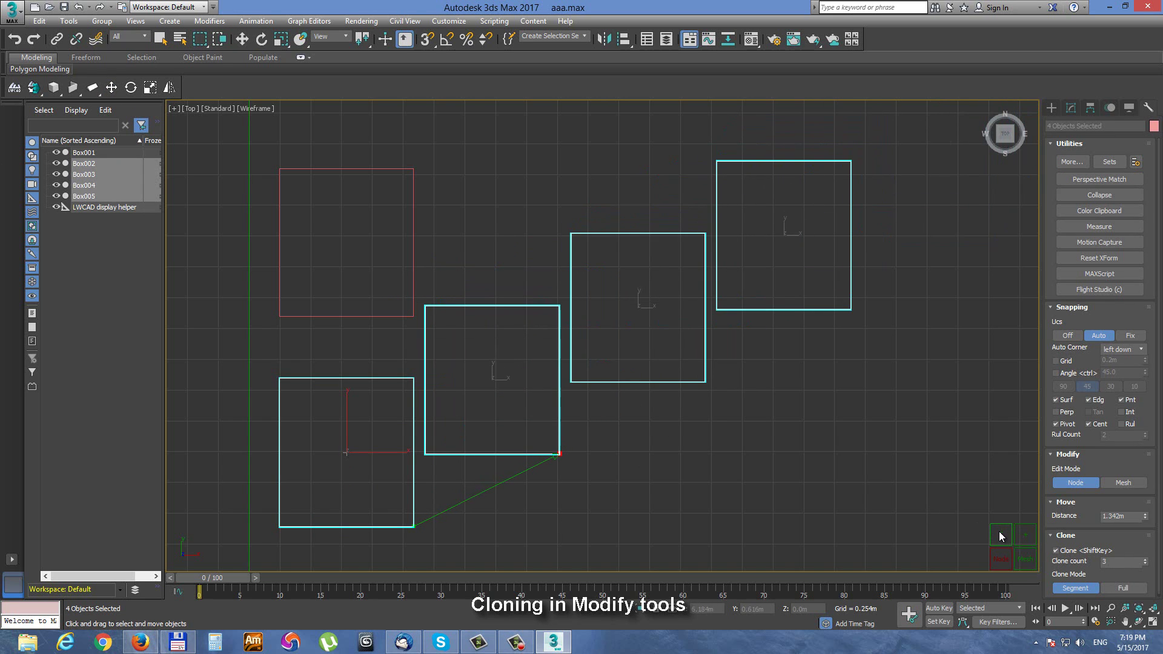
pyautogui.click(1000, 532)
pyautogui.moveTo(562, 453); pyautogui.dragTo(592, 449)
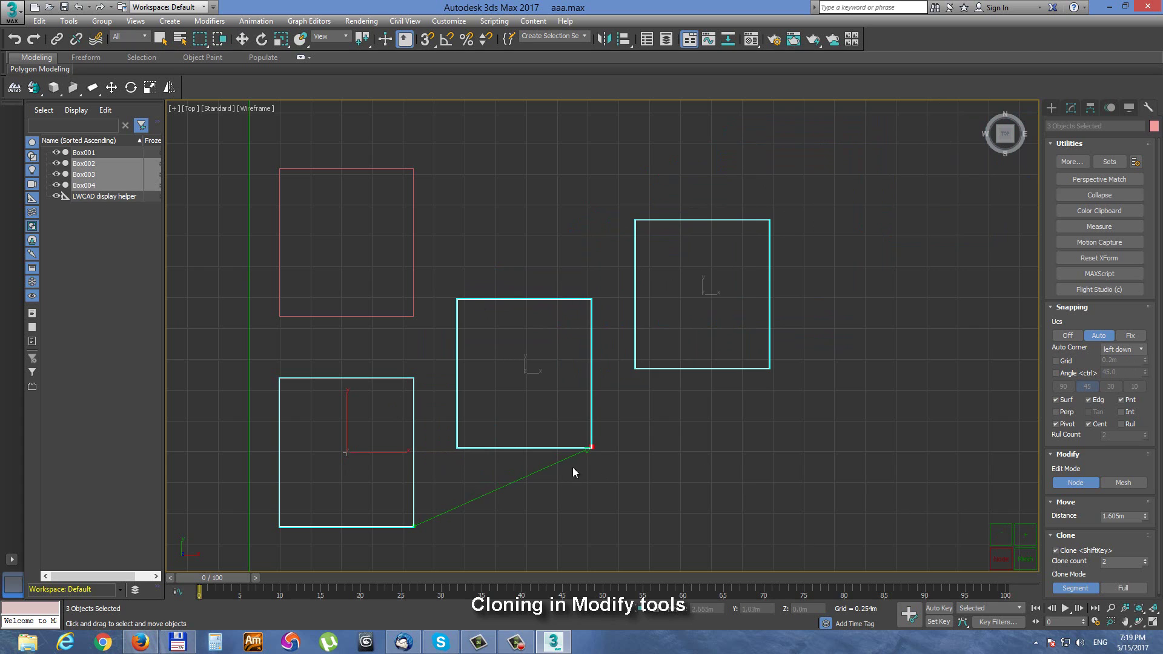
pyautogui.moveTo(592, 449)
pyautogui.mouseDown()
pyautogui.moveTo(616, 435)
pyautogui.moveTo(605, 454)
pyautogui.mouseUp()
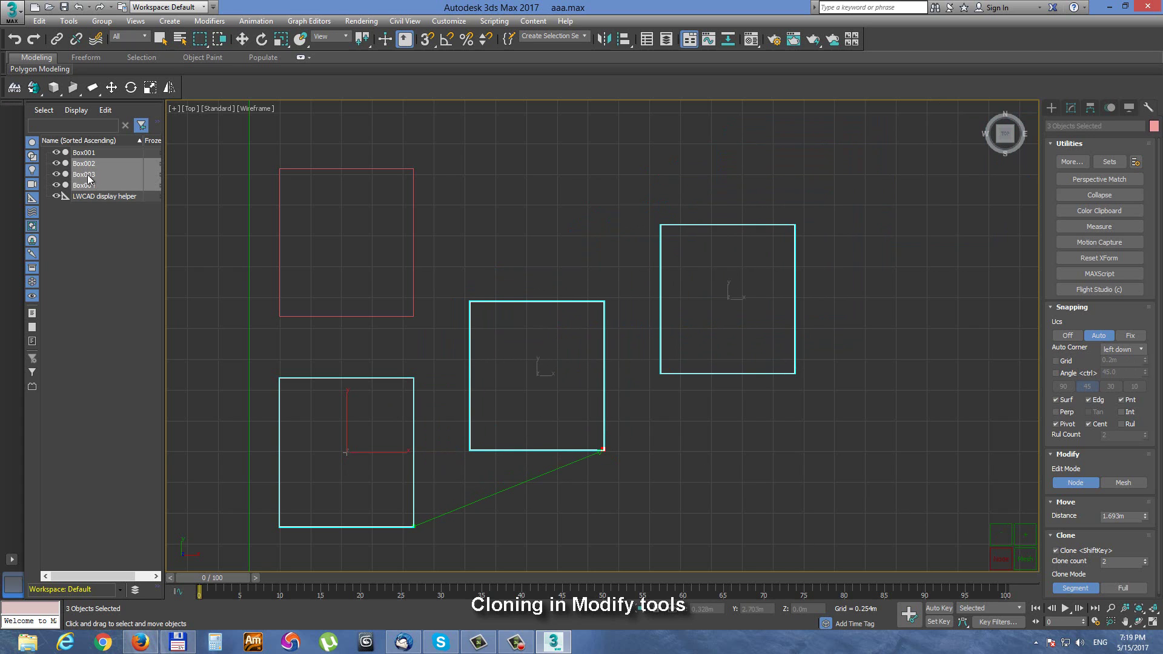
pyautogui.moveTo(601, 453)
pyautogui.mouseDown()
pyautogui.moveTo(691, 408)
pyautogui.moveTo(555, 483)
pyautogui.moveTo(615, 417)
pyautogui.moveTo(652, 419)
pyautogui.moveTo(596, 435)
pyautogui.moveTo(584, 459)
pyautogui.moveTo(593, 449)
pyautogui.mouseUp()
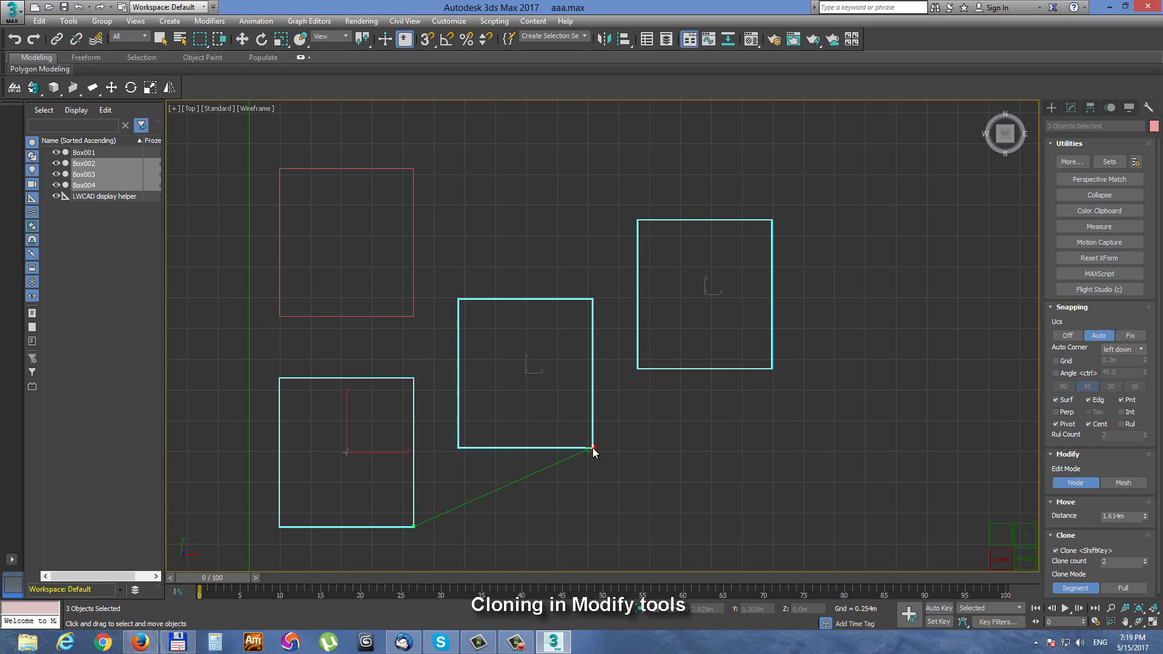
# Step: Switch LwCad Edit Mode to Mesh so Box003 and Box004 merge into Box002's mesh
pyautogui.click(1023, 560)
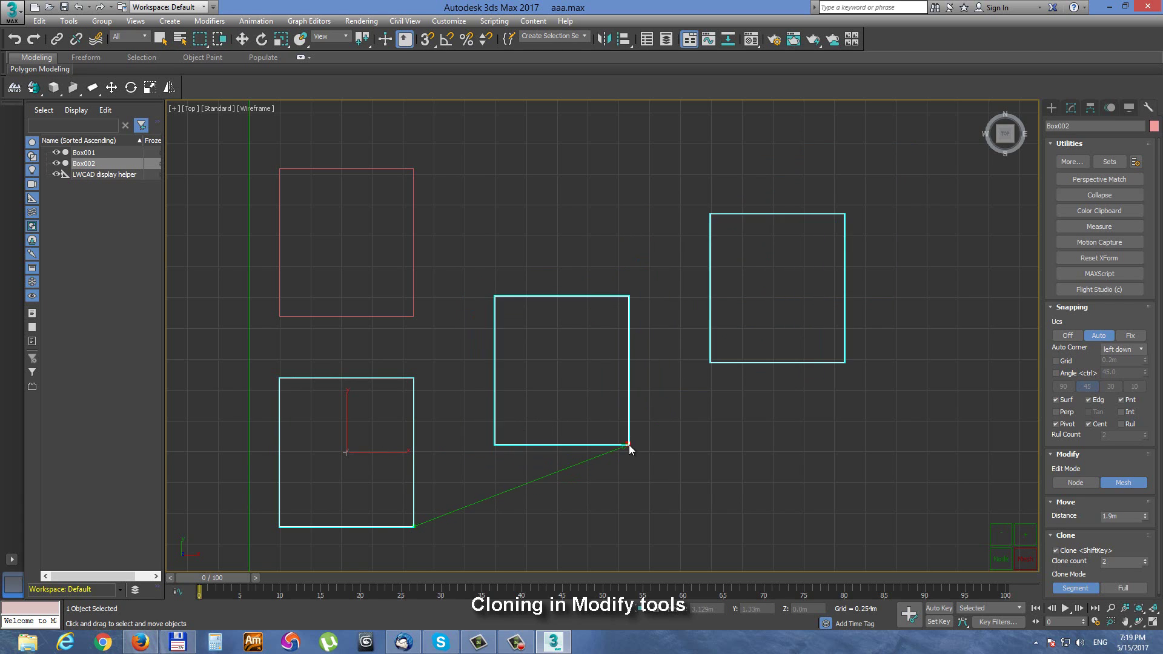
pyautogui.click(600, 449)
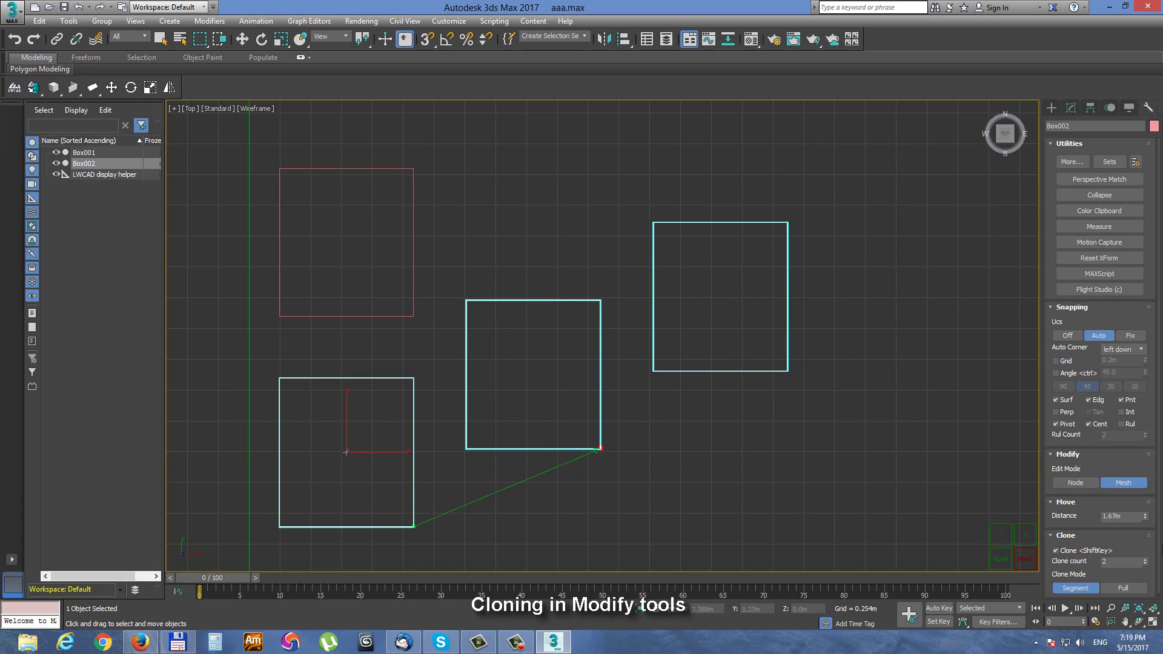
pyautogui.click(998, 558)
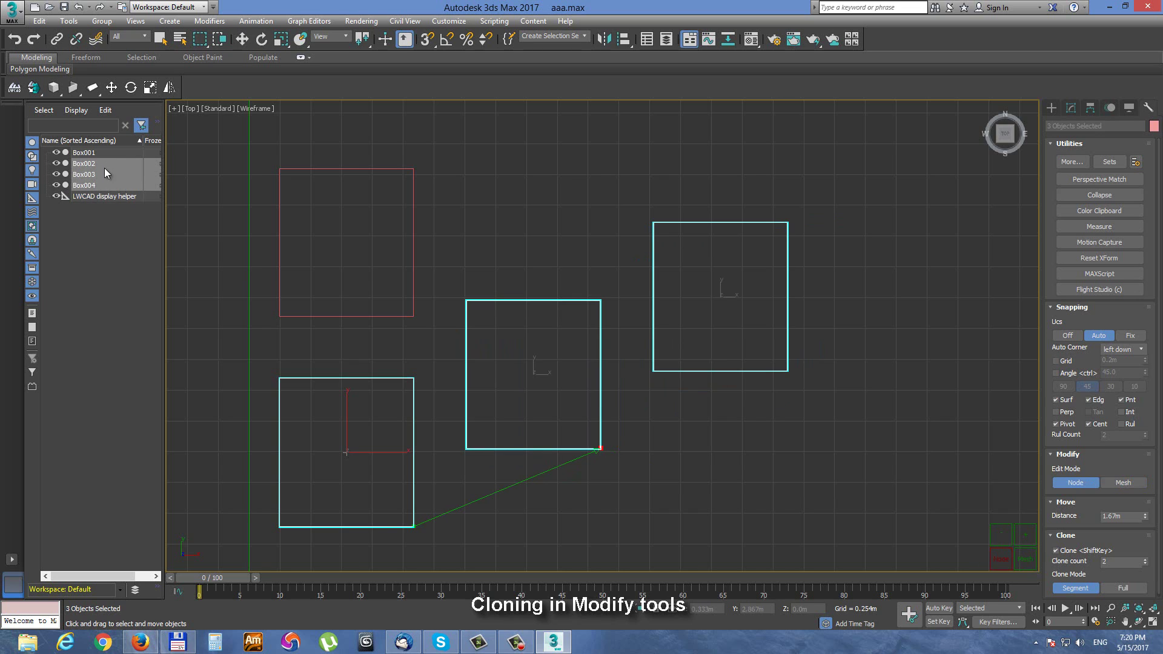
pyautogui.click(1025, 559)
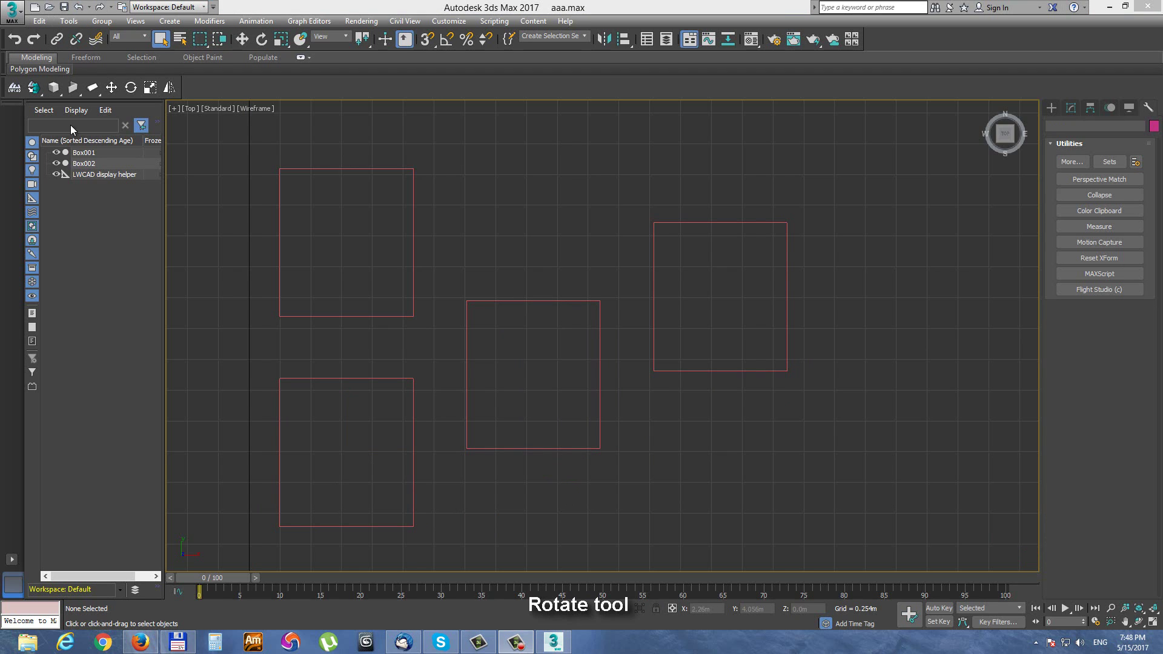
# Step: Rotate Box001 about 20.4° around its lower-left corner, using the lower-right corner as reference
pyautogui.click(83, 153)
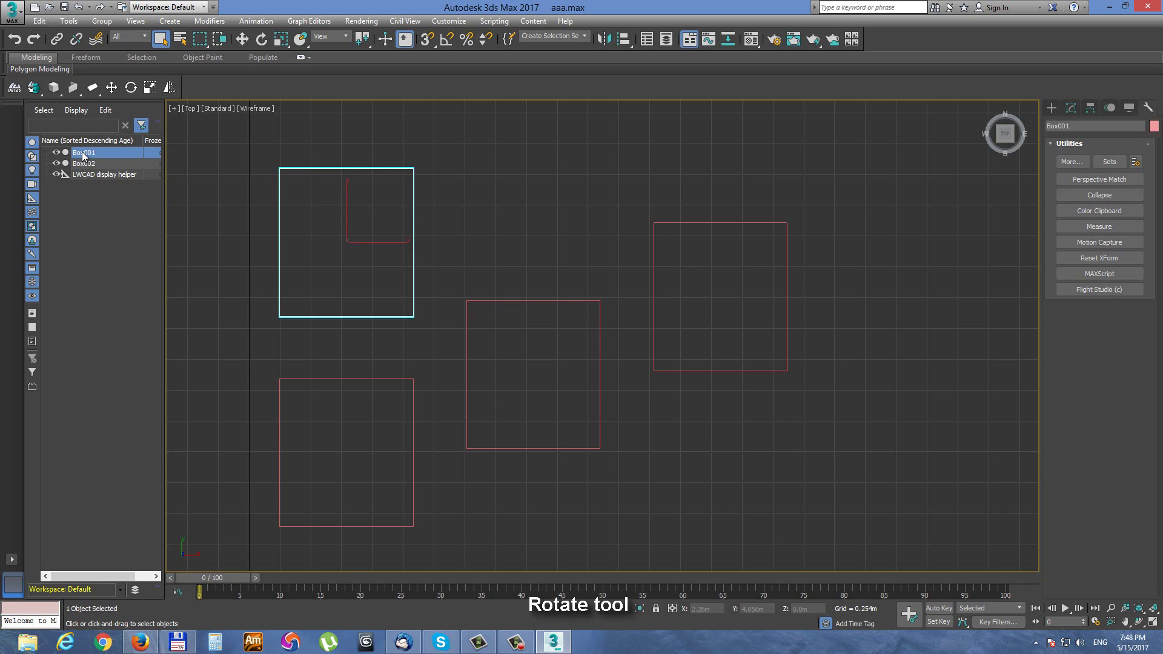
pyautogui.click(130, 89)
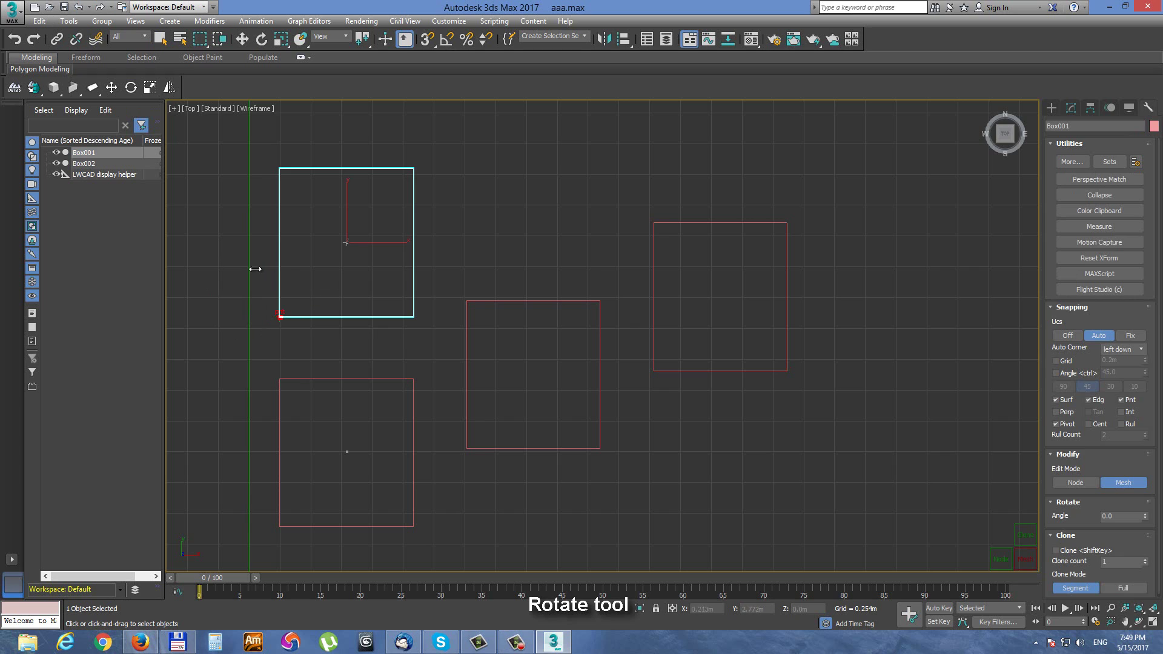
pyautogui.click(332, 362)
pyautogui.click(412, 317)
pyautogui.moveTo(449, 252); pyautogui.dragTo(417, 243)
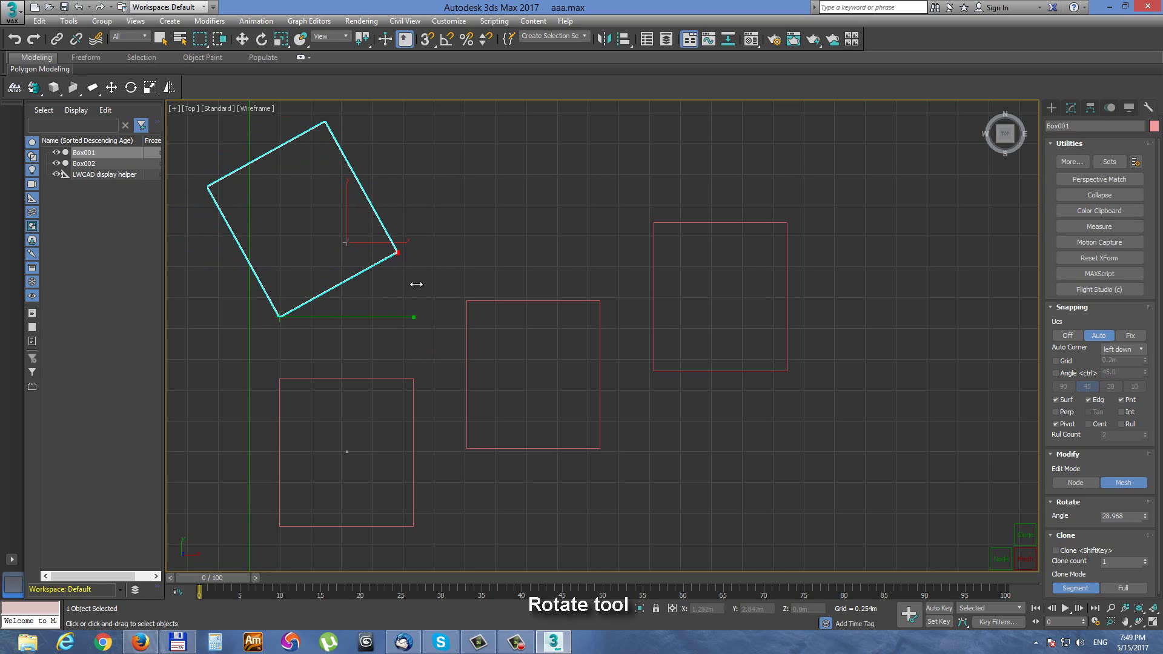
pyautogui.moveTo(403, 253); pyautogui.dragTo(486, 240)
pyautogui.rightClick(471, 218)
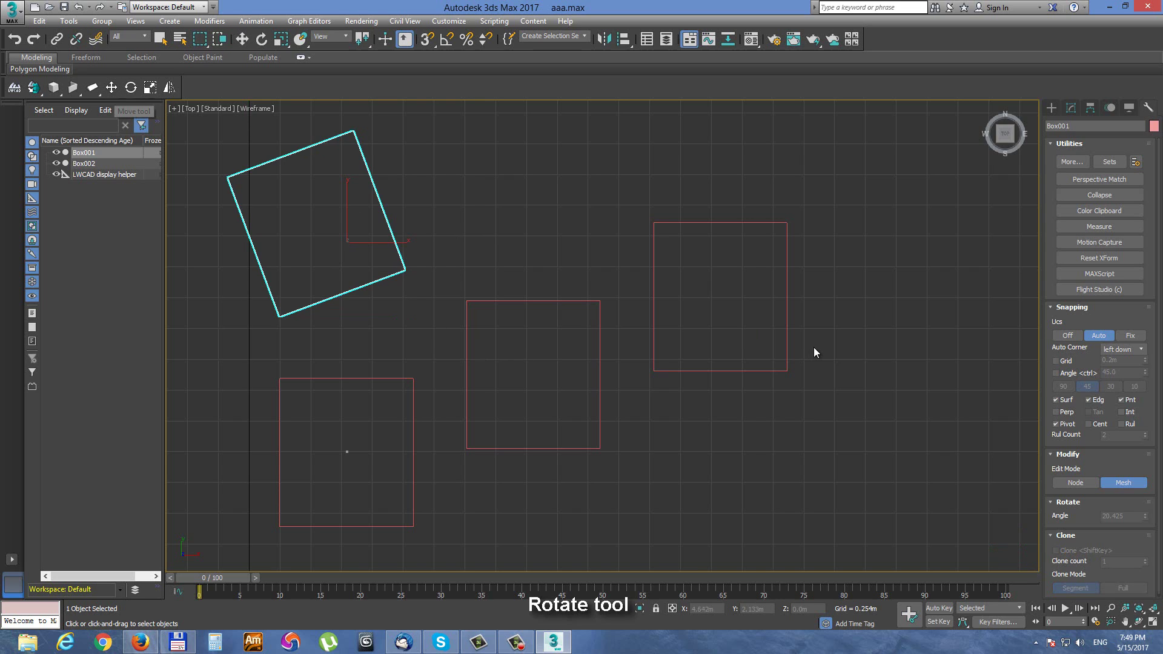
# Step: Move the tilted box so its corner snaps to the right box's lower-right corner
pyautogui.click(112, 87)
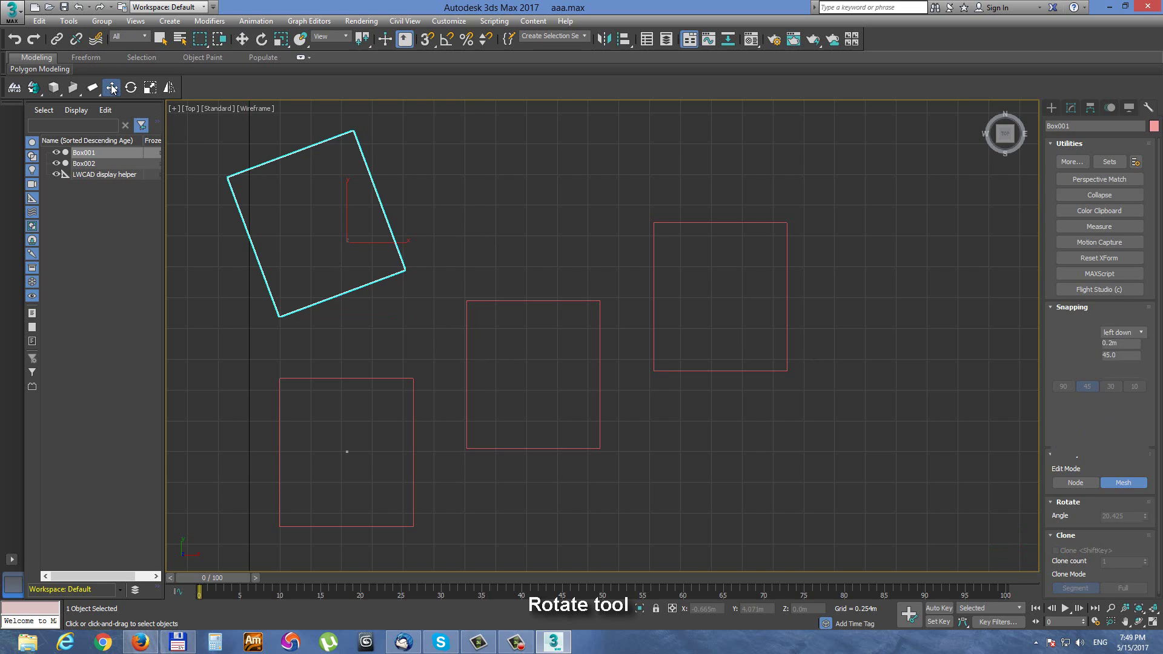
pyautogui.click(406, 270)
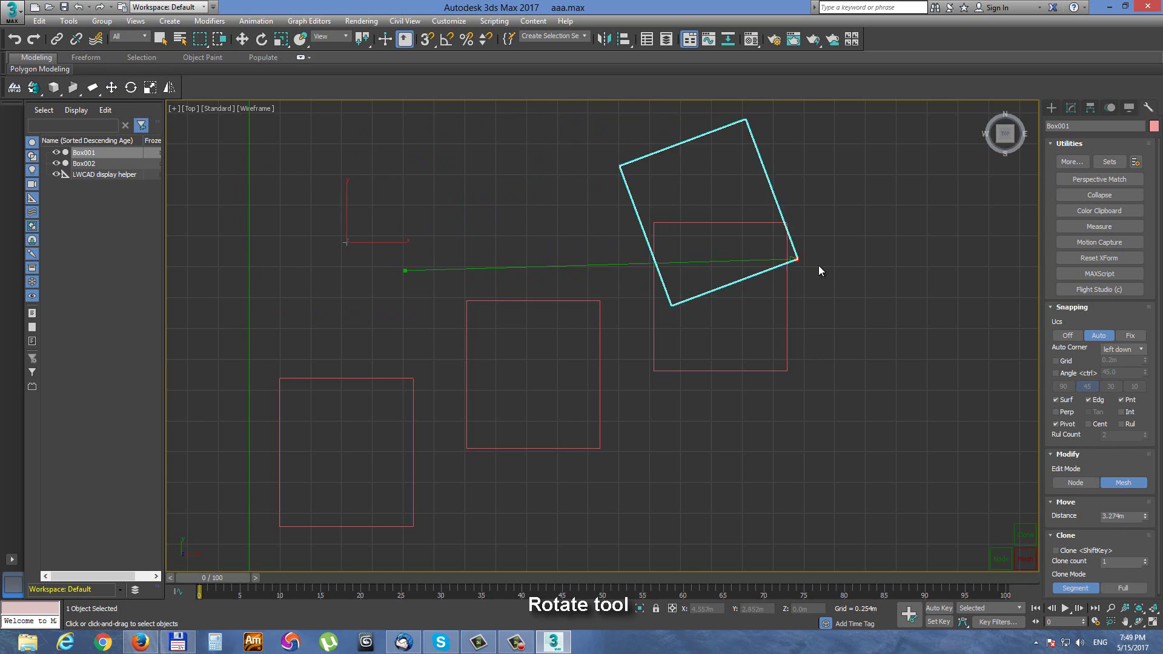
pyautogui.click(786, 376)
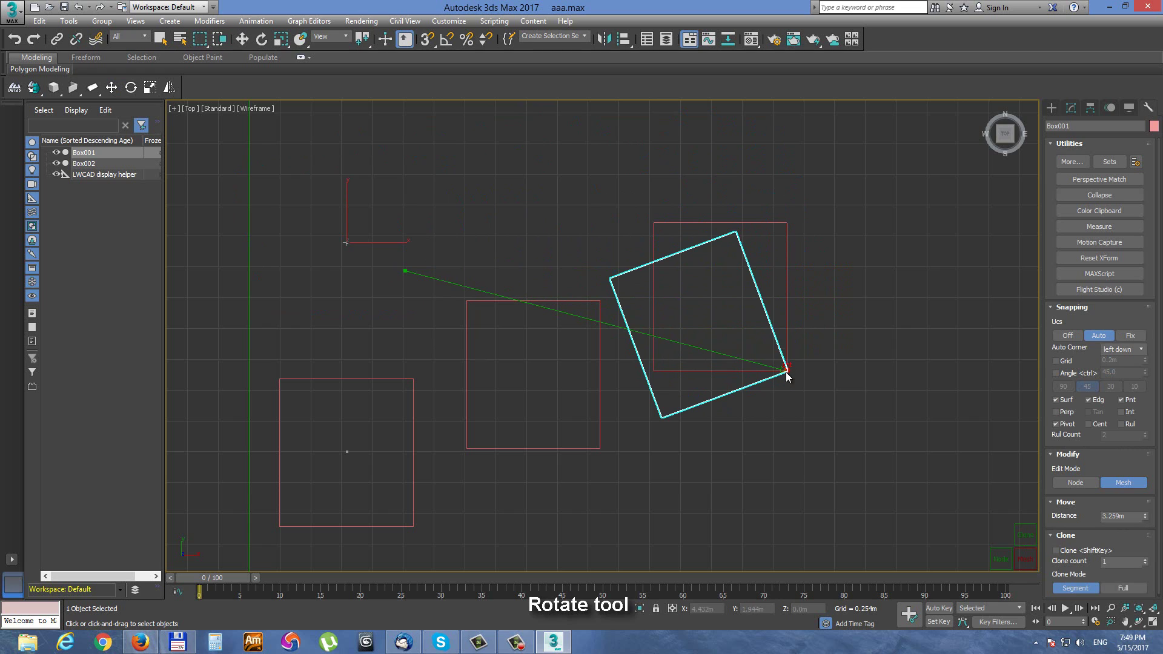
# Step: Rotate the box about that corner until it sits square beneath the upper-right box
pyautogui.click(130, 89)
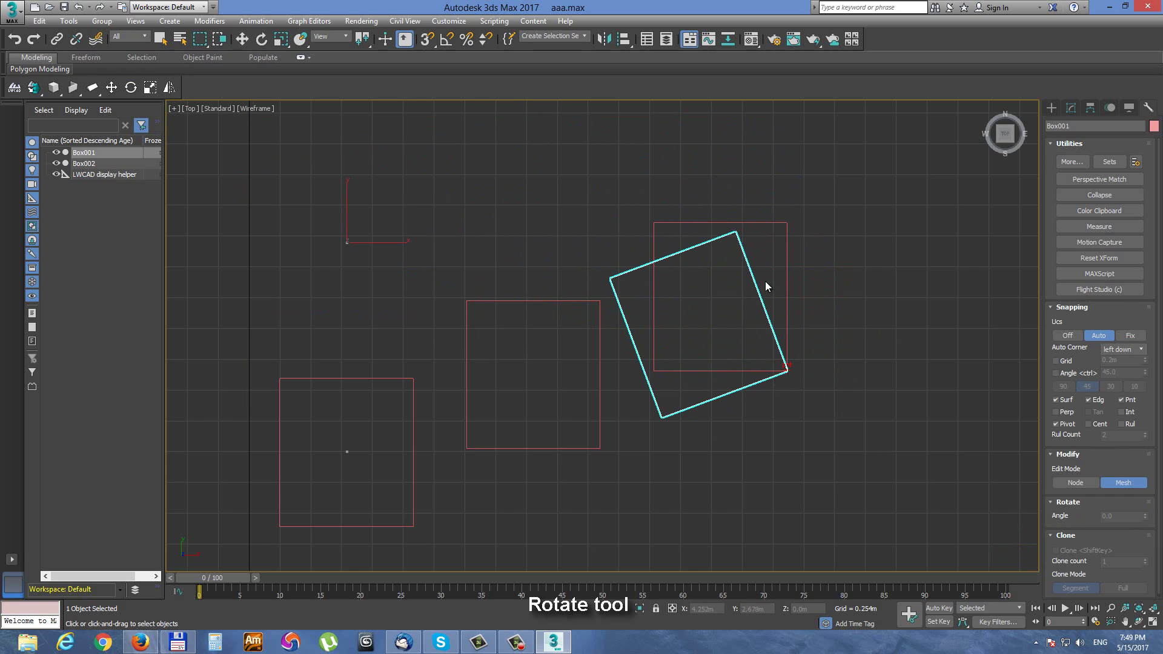
pyautogui.click(788, 373)
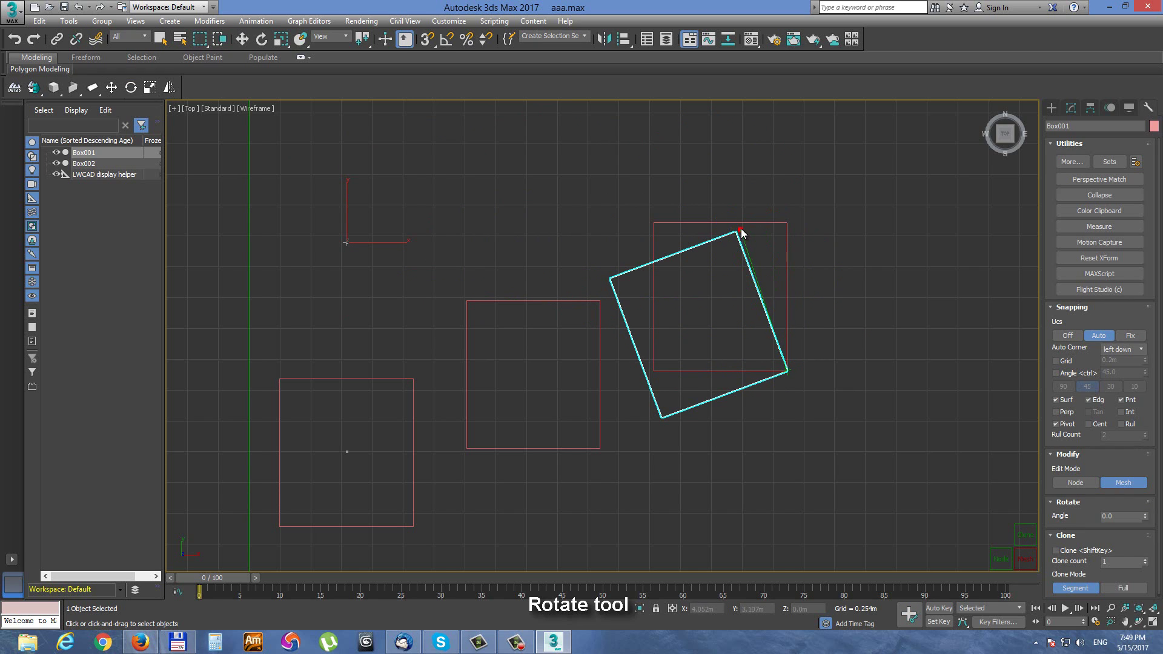
pyautogui.click(761, 246)
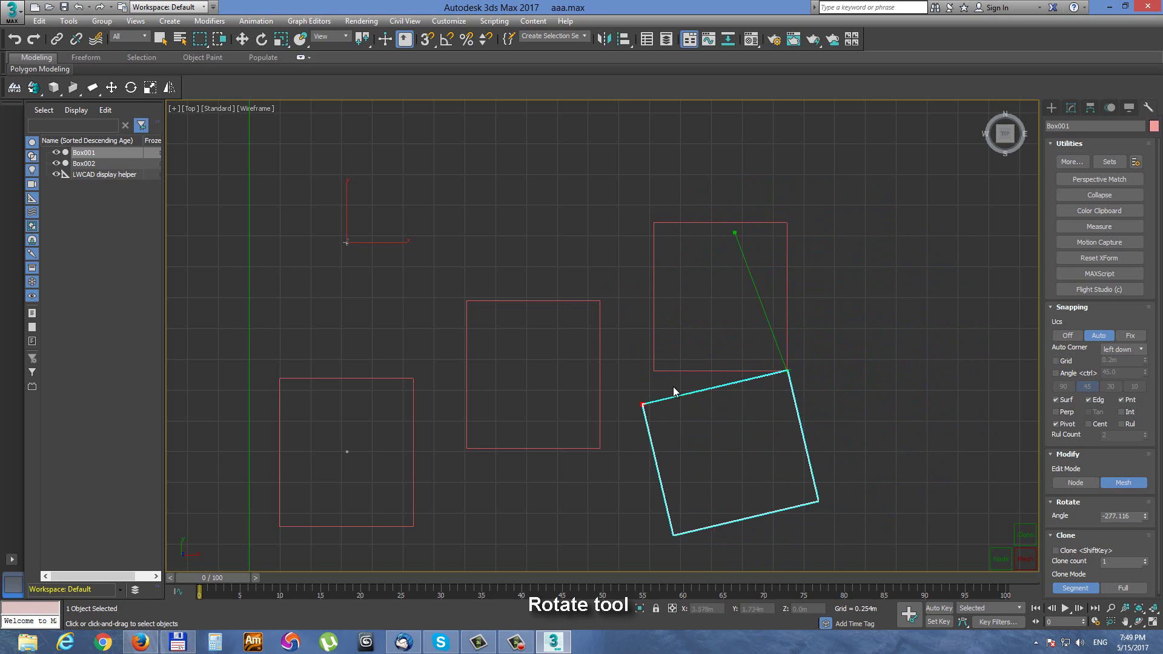
pyautogui.click(660, 374)
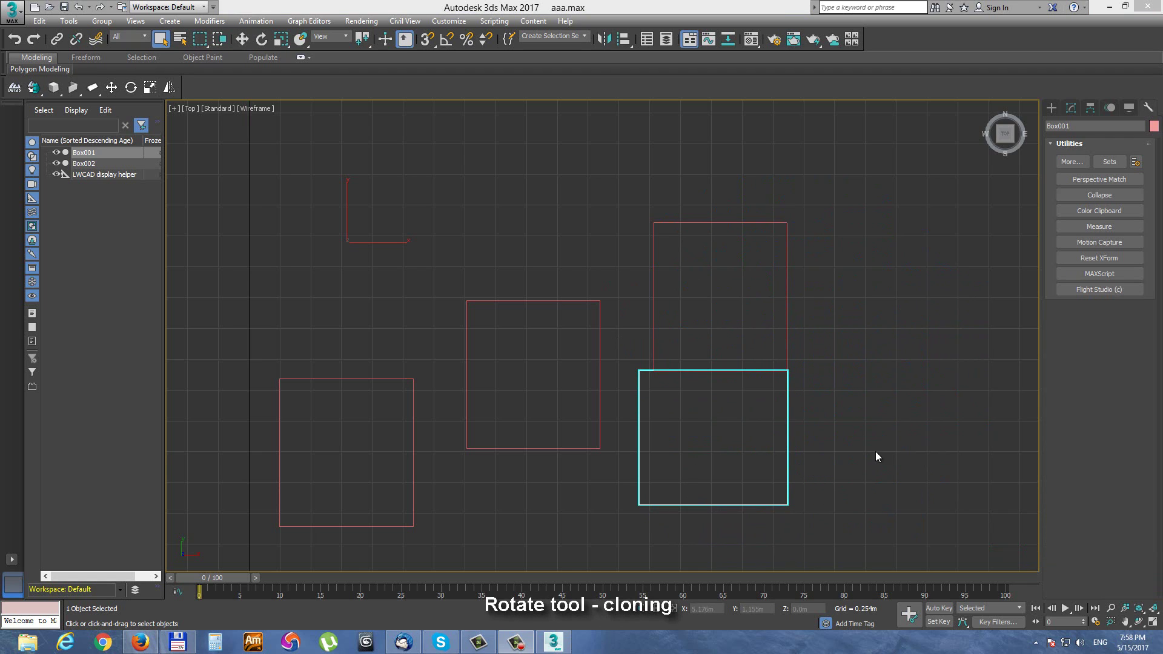
# Step: Rotate the lower-right box 17.813° about the middle box's lower-left corner, cloning six copies along the arc
pyautogui.click(131, 88)
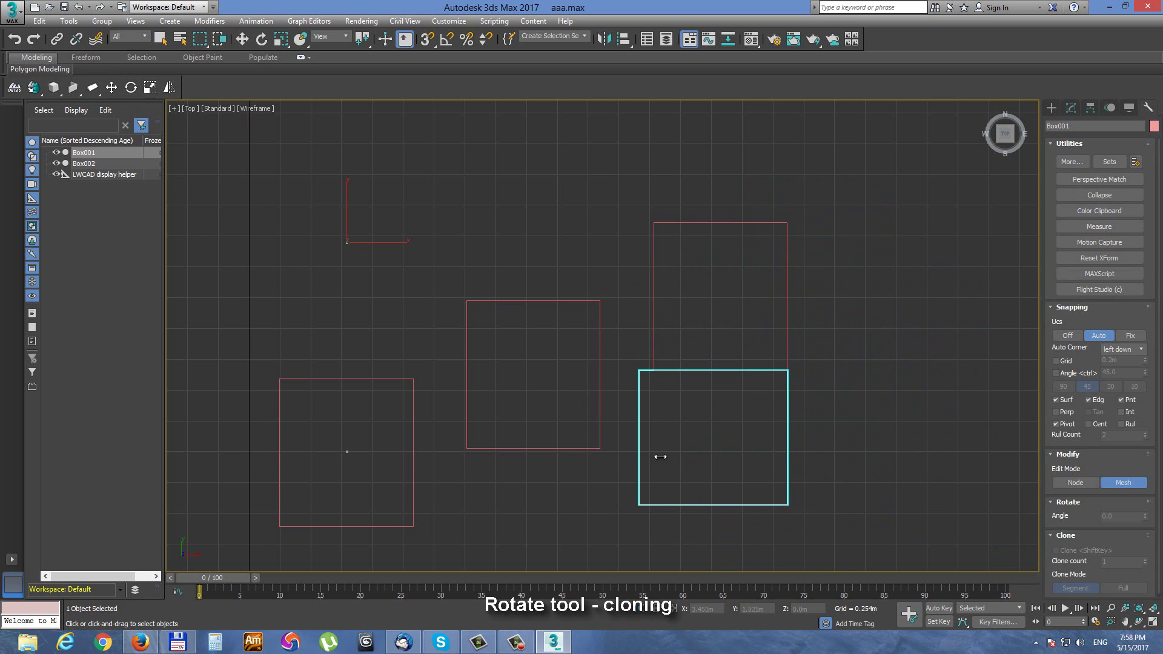
pyautogui.click(466, 447)
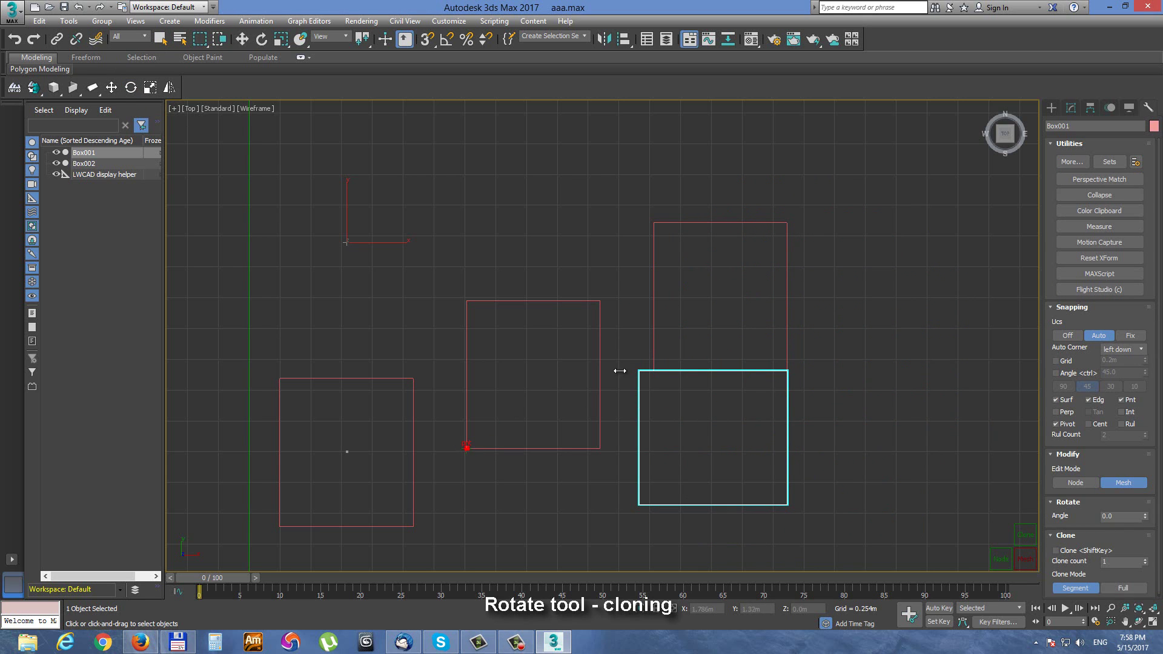
pyautogui.click(832, 371)
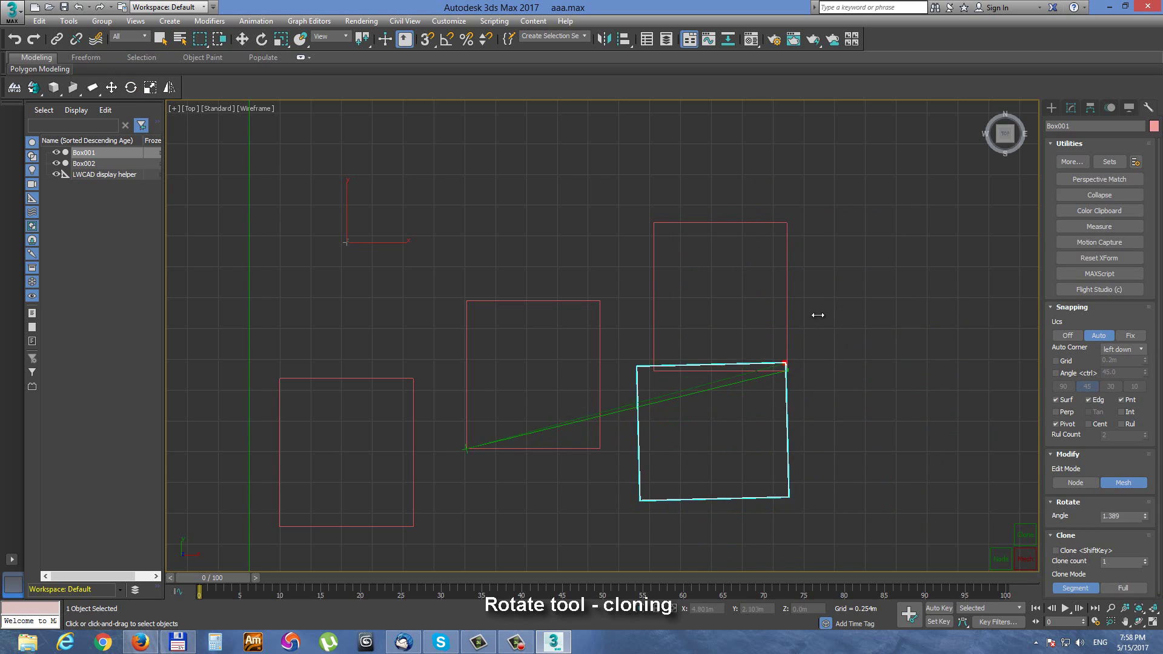
pyautogui.click(823, 238)
pyautogui.click(1024, 538)
pyautogui.scroll(5, 1024, 537)
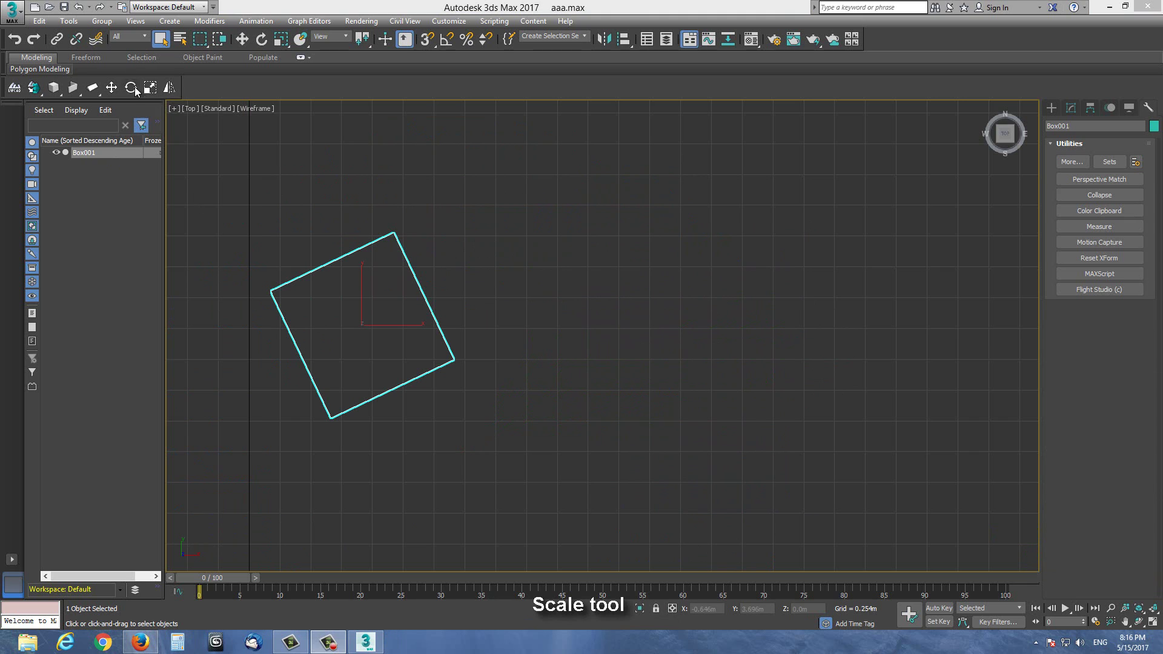
# Step: Scale Box001 in 2D Scale Mode by factor 56.218, keeping its bottom corner fixed
pyautogui.click(149, 89)
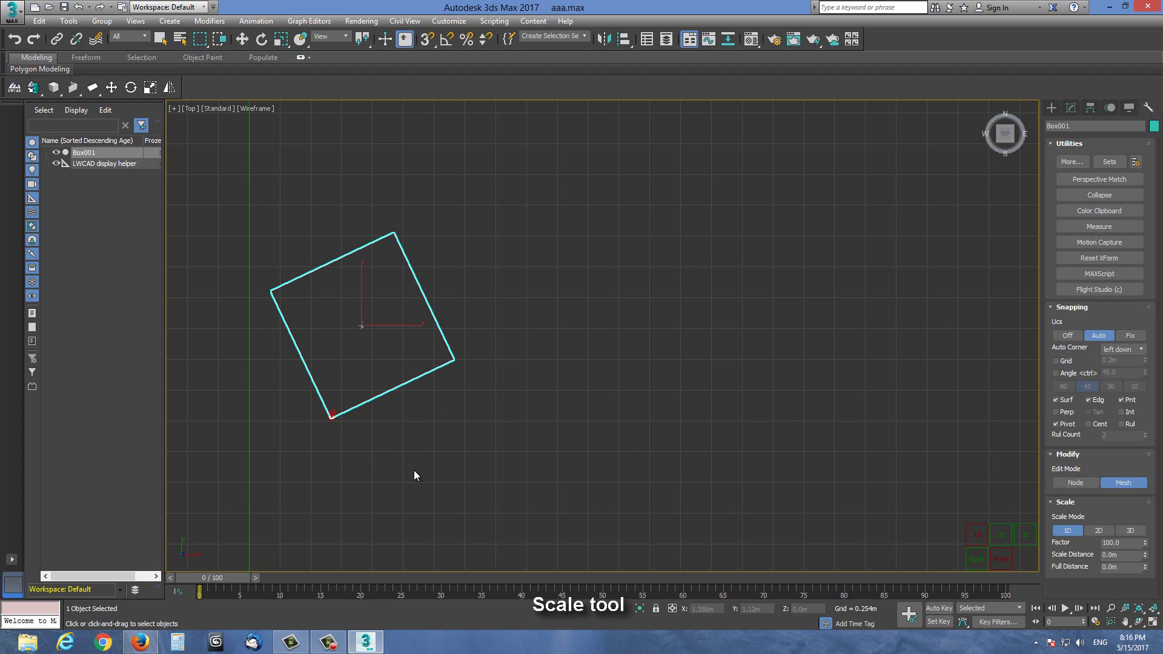
pyautogui.click(455, 362)
pyautogui.click(429, 405)
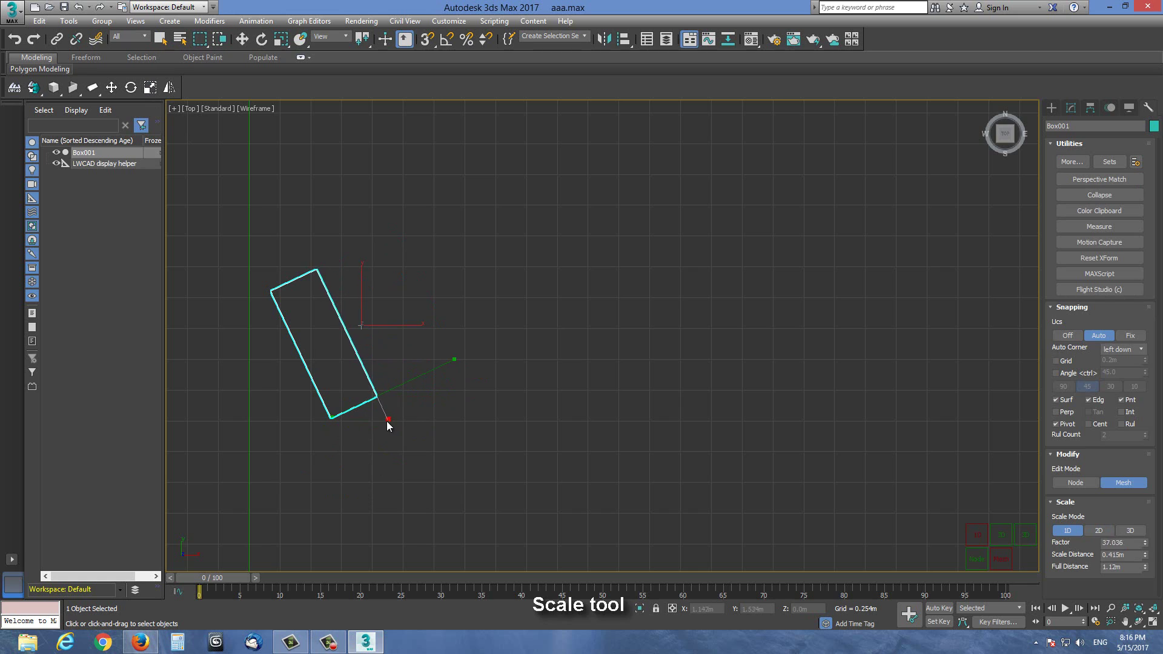
pyautogui.click(425, 401)
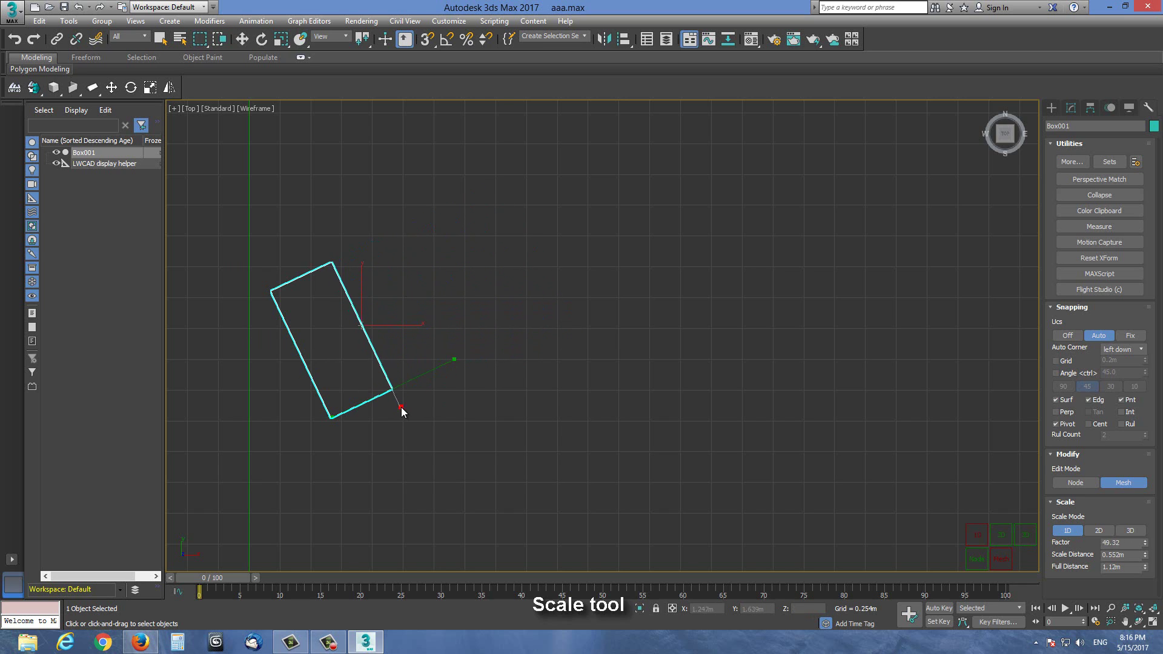
pyautogui.click(456, 360)
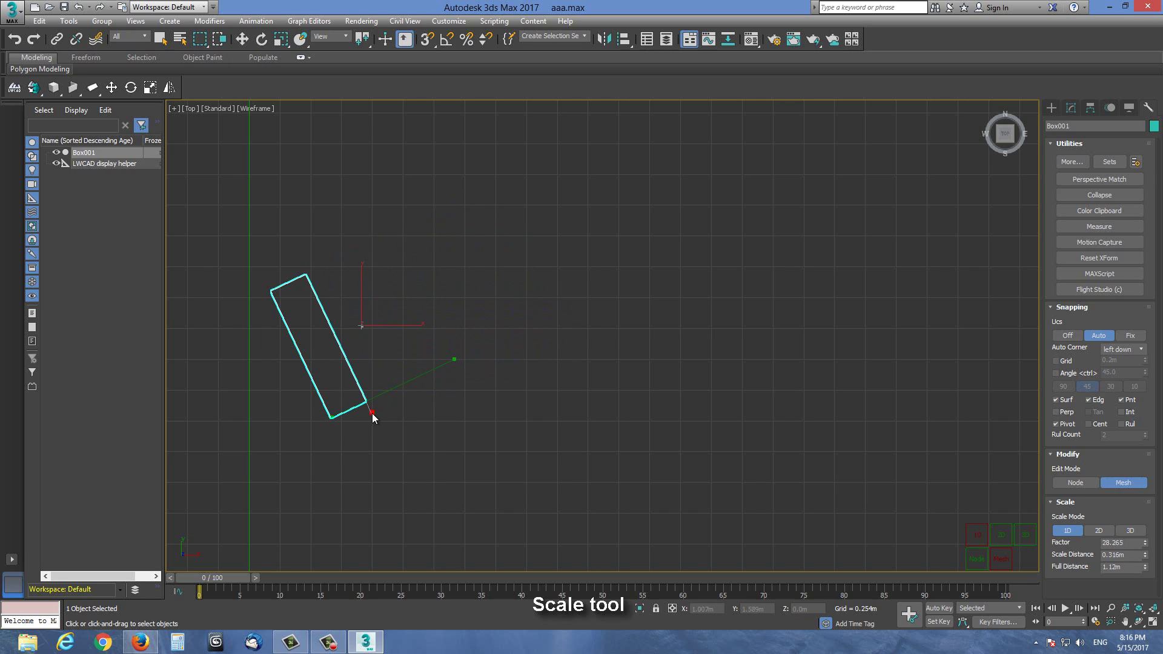
pyautogui.click(1003, 538)
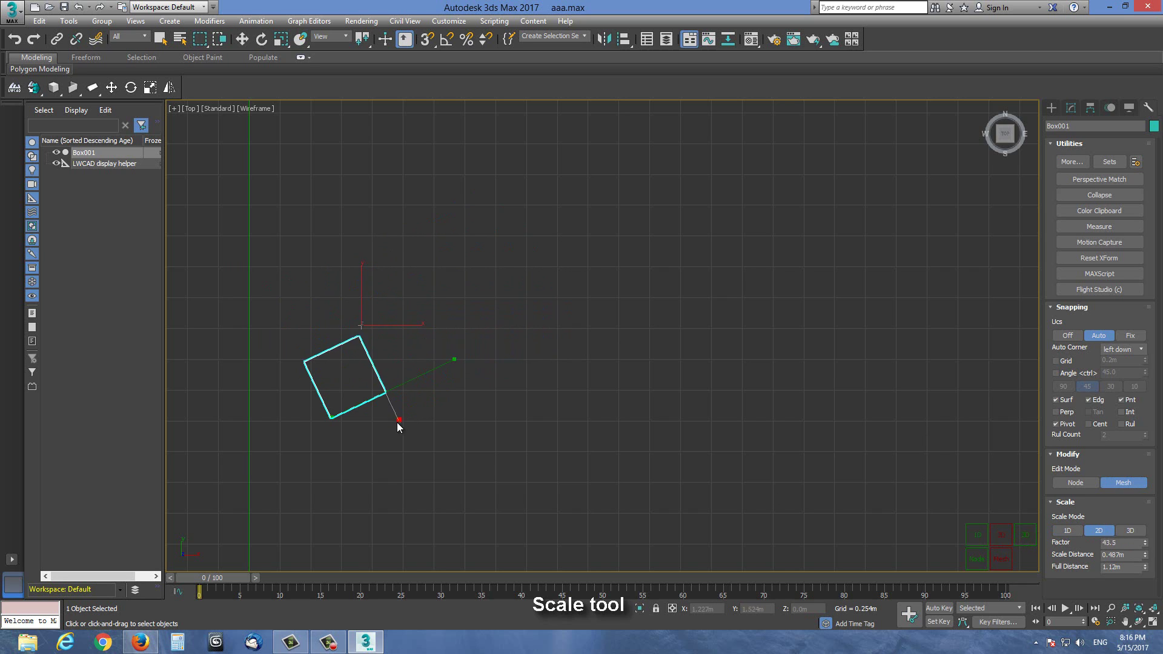
pyautogui.click(419, 423)
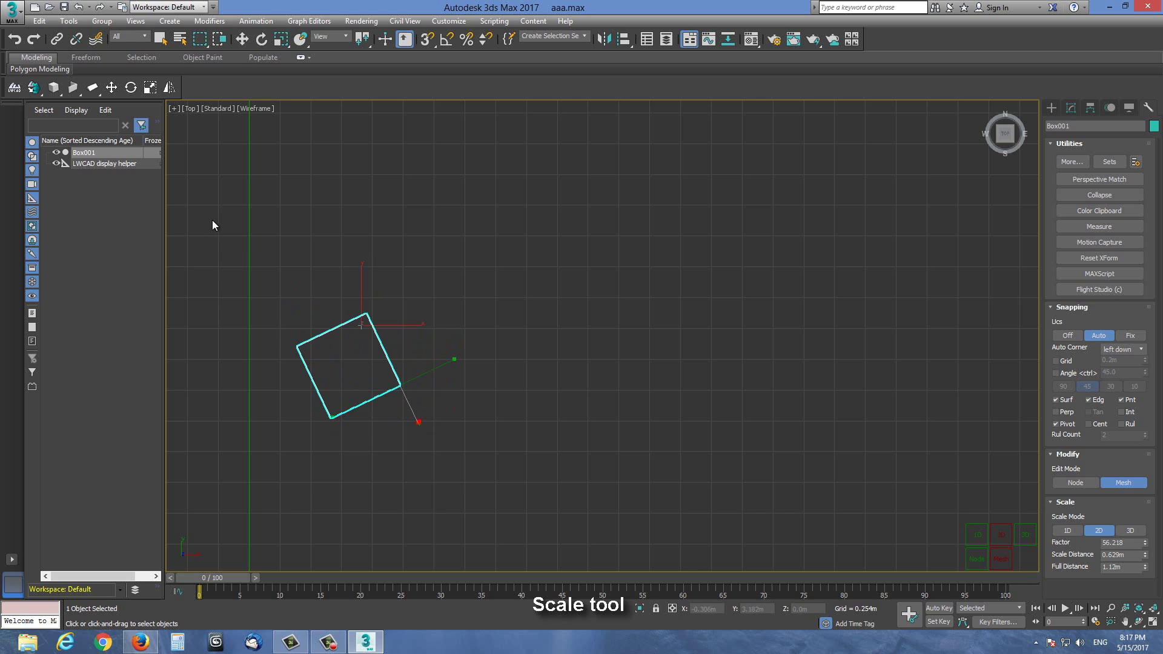
# Step: Scale Box001 up slightly in LwCad Scale's uniform 3D mode
pyautogui.hotkey('alt', 'w')
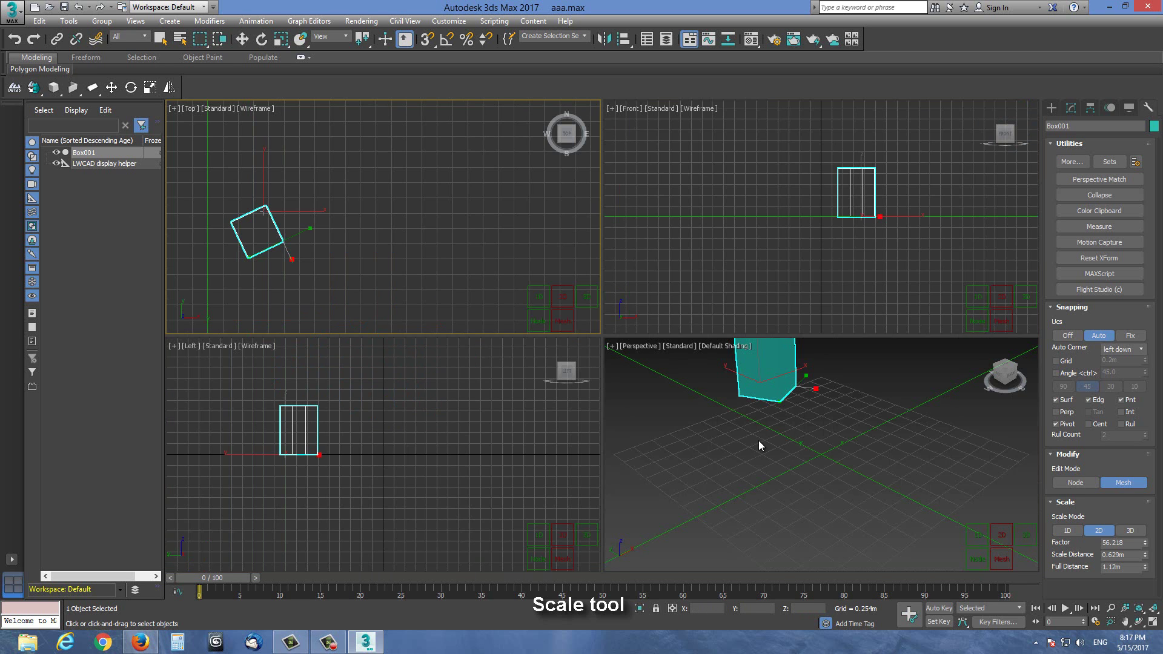
pyautogui.moveTo(357, 247); pyautogui.dragTo(516, 239, button='middle')
pyautogui.moveTo(841, 398); pyautogui.dragTo(836, 456, button='middle')
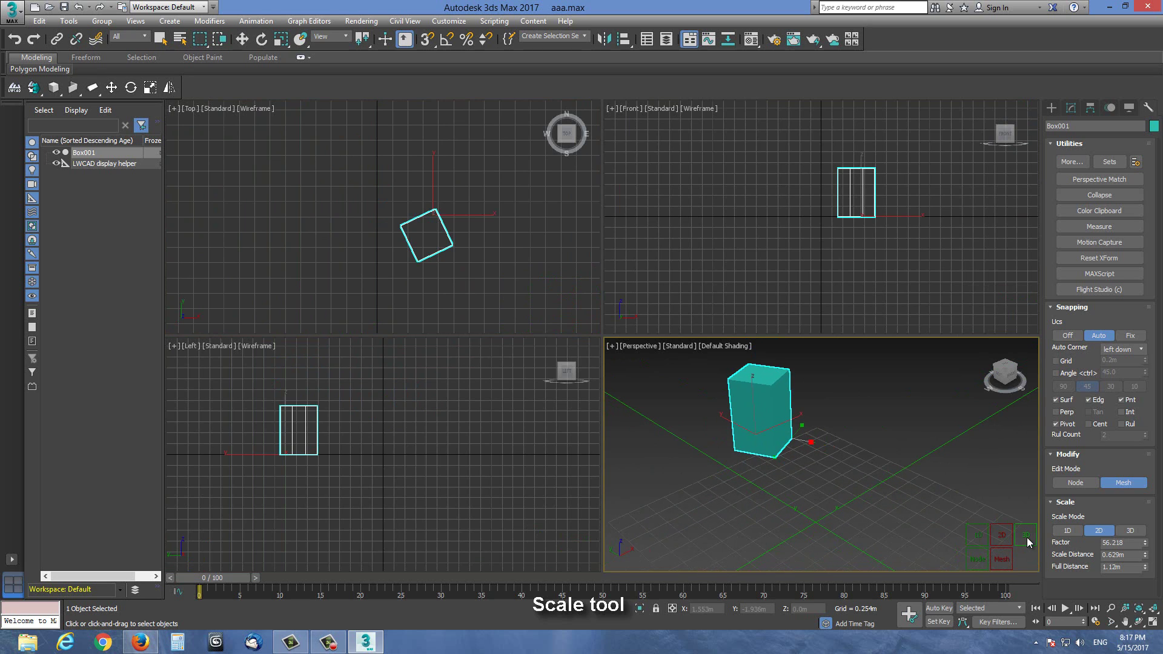
pyautogui.click(1027, 537)
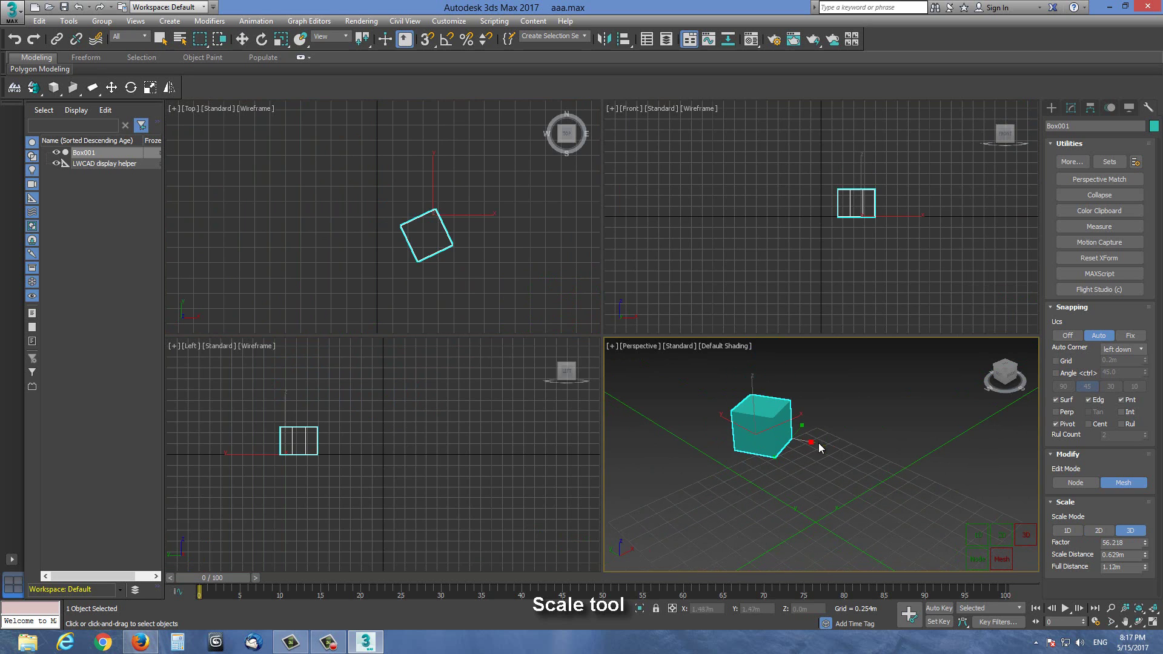
pyautogui.moveTo(810, 455)
pyautogui.mouseDown()
pyautogui.moveTo(805, 464)
pyautogui.moveTo(830, 410)
pyautogui.moveTo(810, 452)
pyautogui.moveTo(827, 445)
pyautogui.mouseUp()
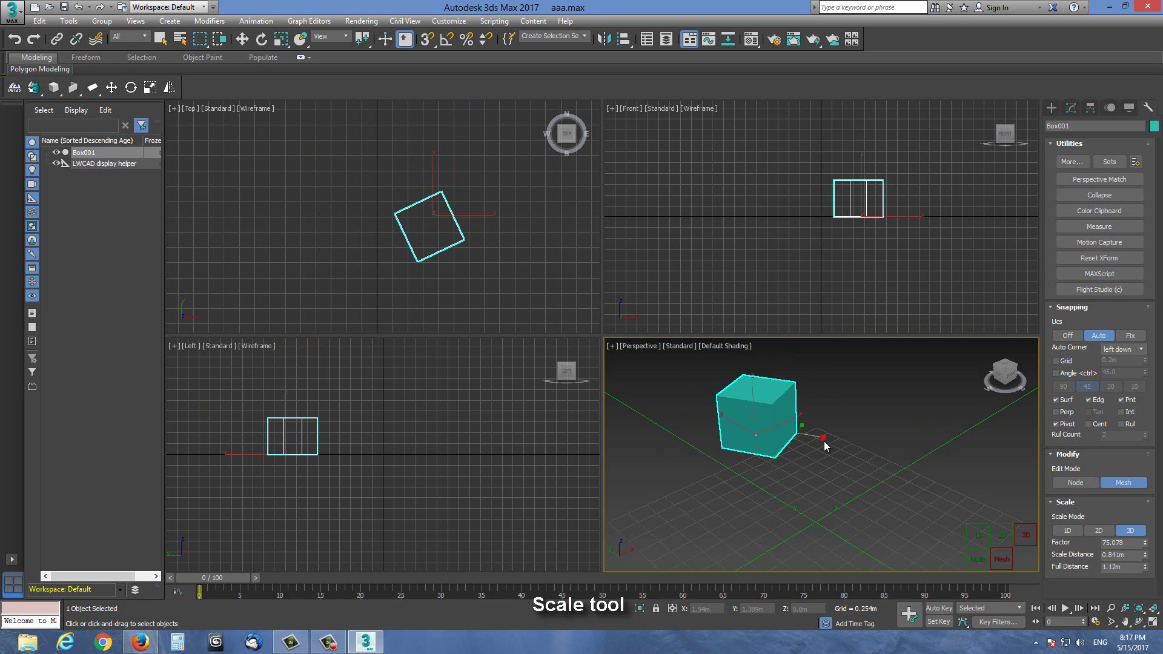
# Step: In a full-screen Perspective view, shrink Box001 uniformly to a smaller cube
pyautogui.hotkey('alt', 'w')
pyautogui.keyDown('alt'); pyautogui.moveTo(723, 380); pyautogui.dragTo(572, 415, button='middle'); pyautogui.keyUp('alt')
pyautogui.scroll(3, 574, 419)
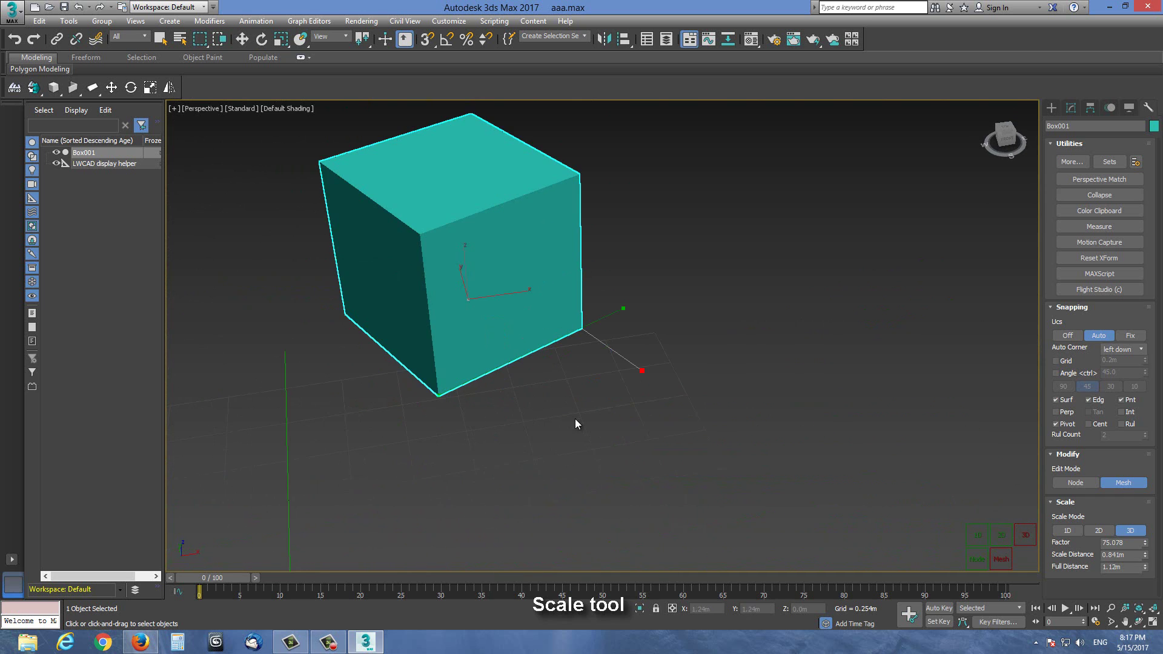
pyautogui.moveTo(641, 372); pyautogui.dragTo(526, 394)
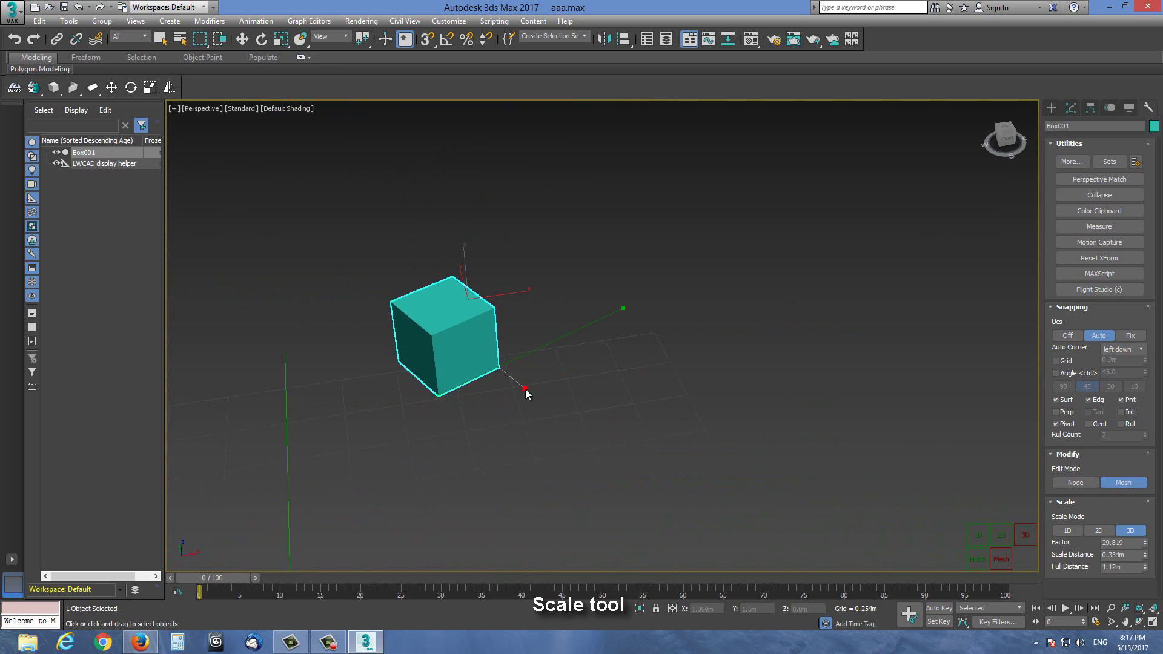
# Step: Stretch Box001 in 2D scale mode, then switch to 1D single-axis scaling
pyautogui.click(1003, 539)
pyautogui.moveTo(533, 390); pyautogui.dragTo(604, 448)
pyautogui.click(977, 537)
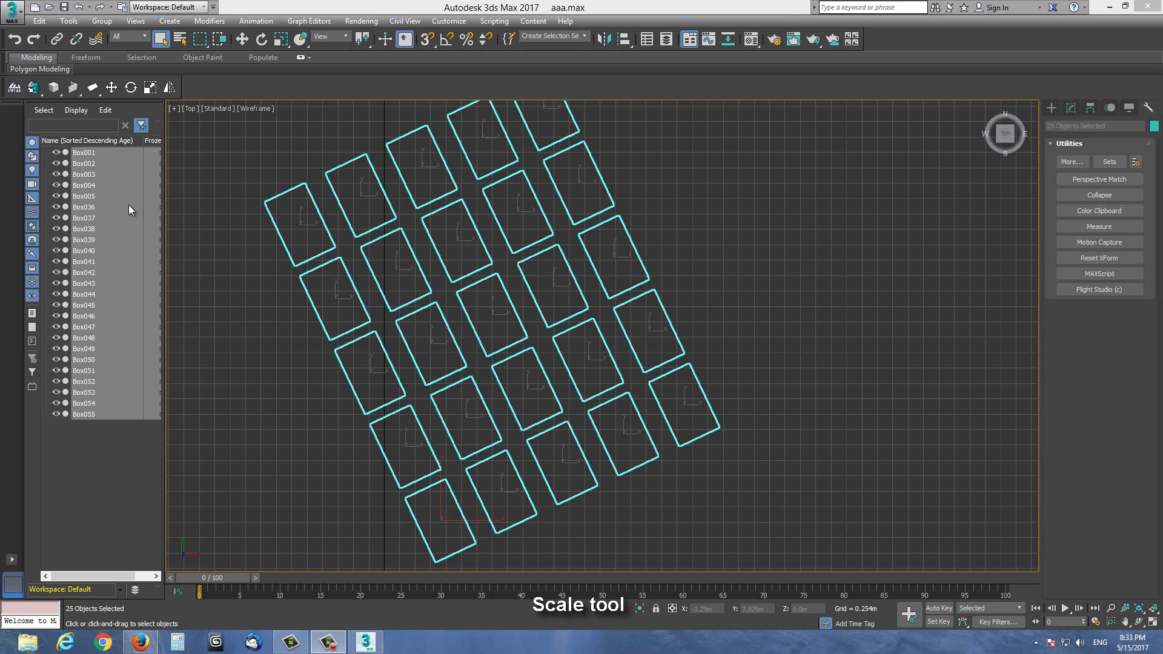
# Step: Scale the 25-box grid in 2D about its bottom corner by 96.879 in Node mode, then in Mesh mode
pyautogui.click(150, 88)
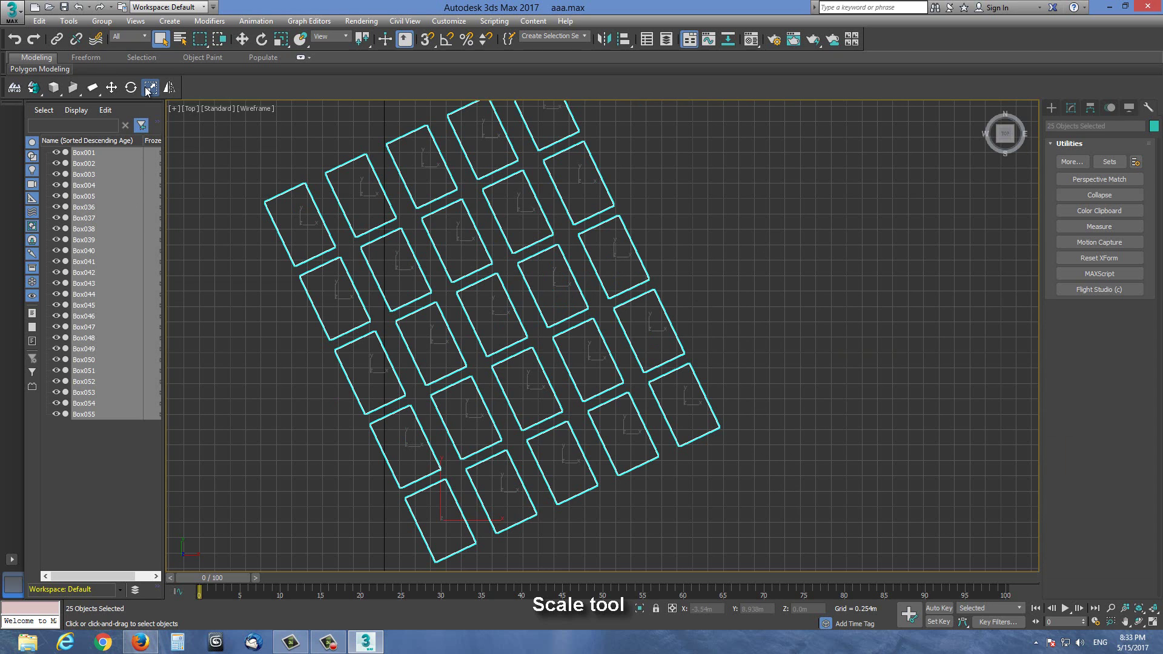
pyautogui.click(436, 559)
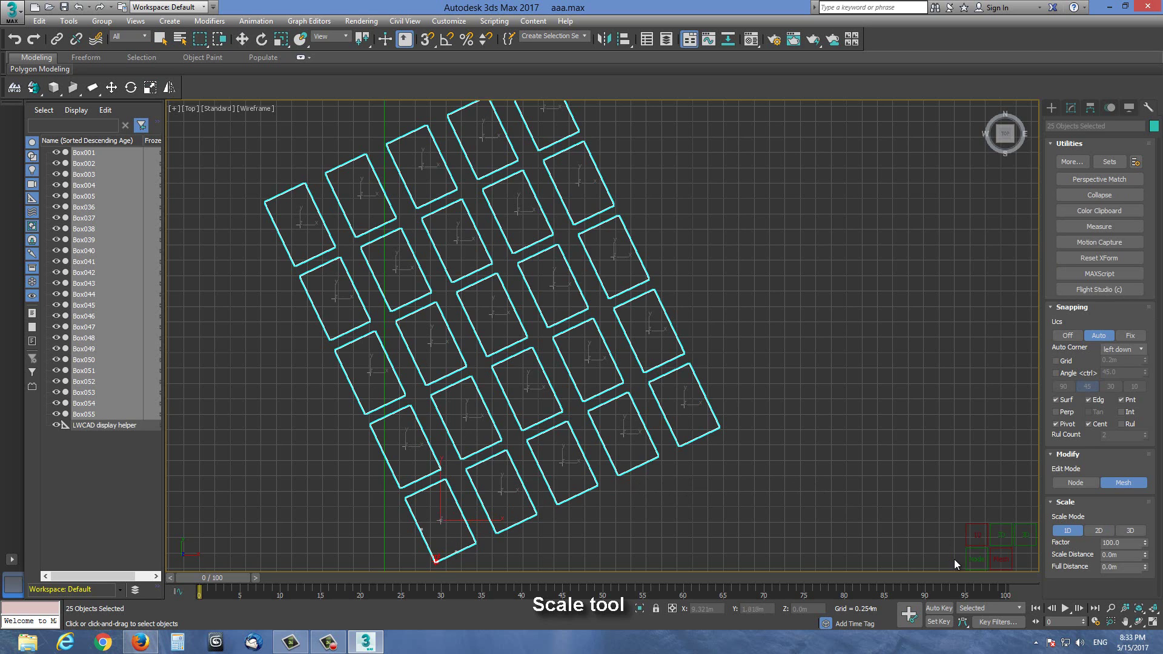
pyautogui.click(978, 560)
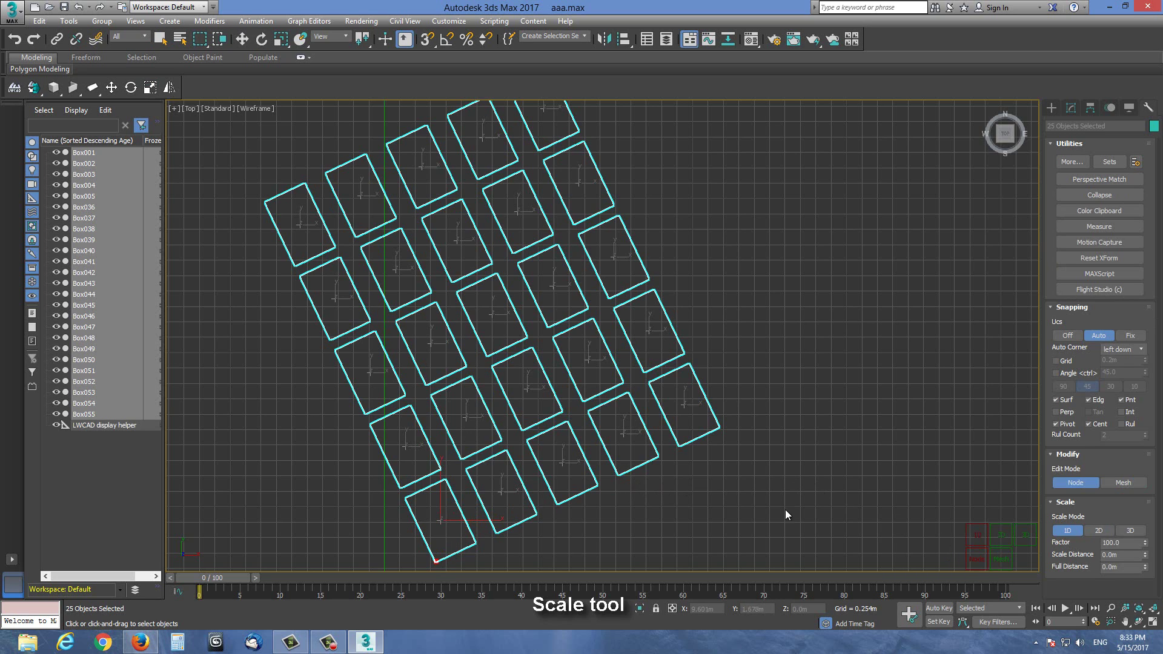
pyautogui.click(718, 425)
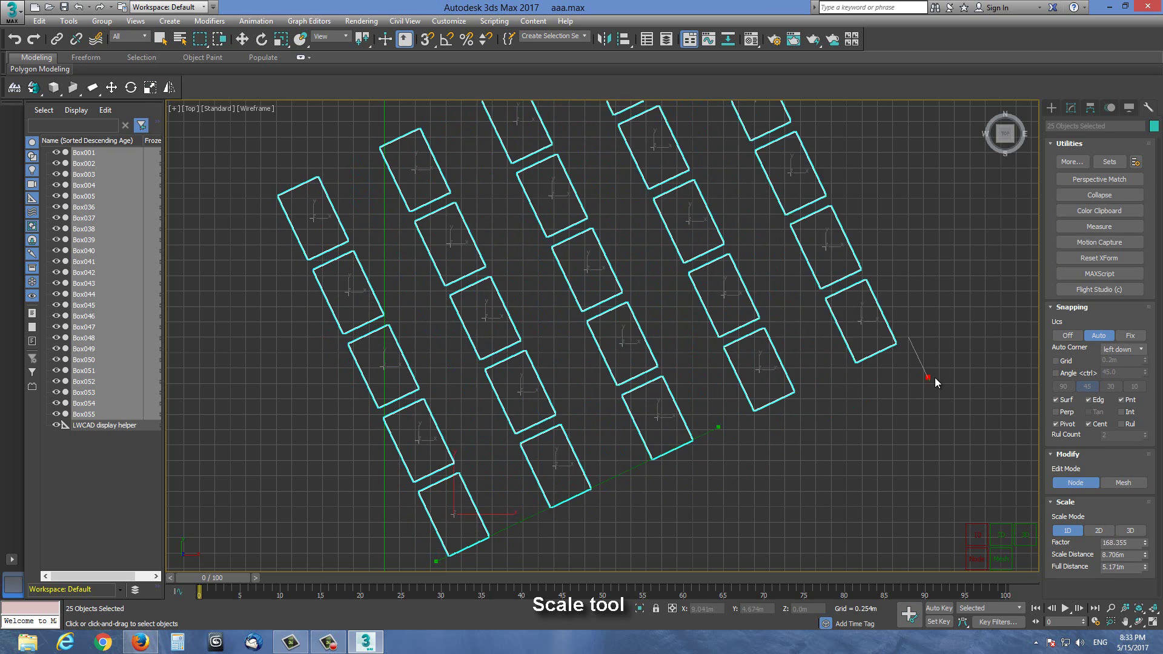
pyautogui.click(1001, 537)
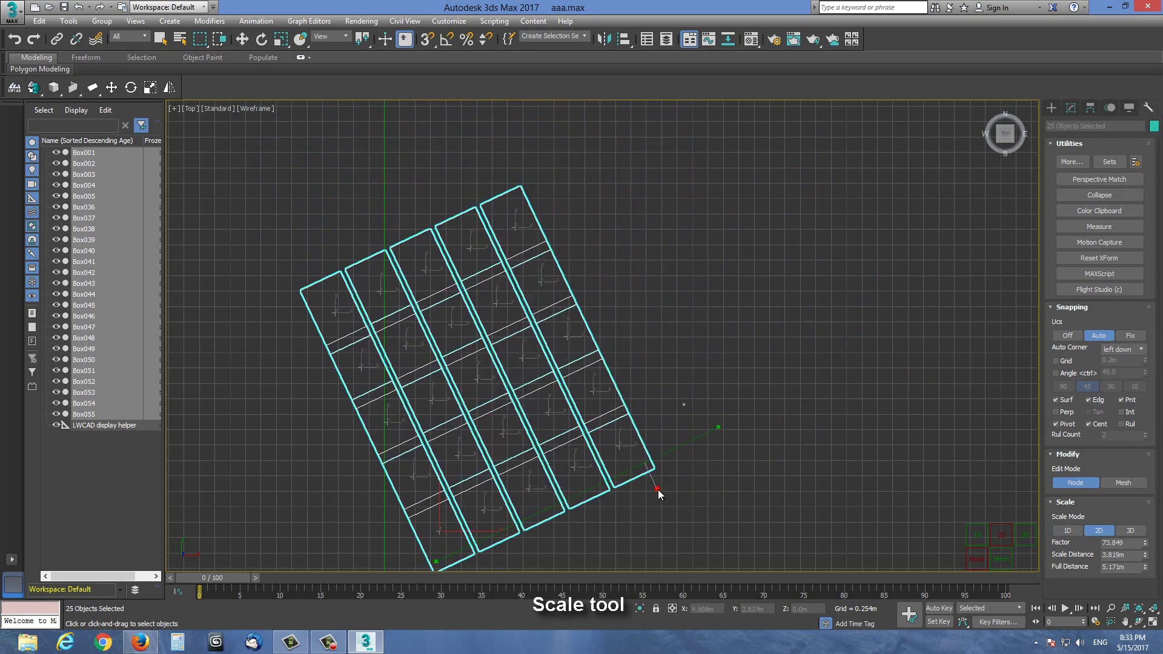
pyautogui.click(726, 468)
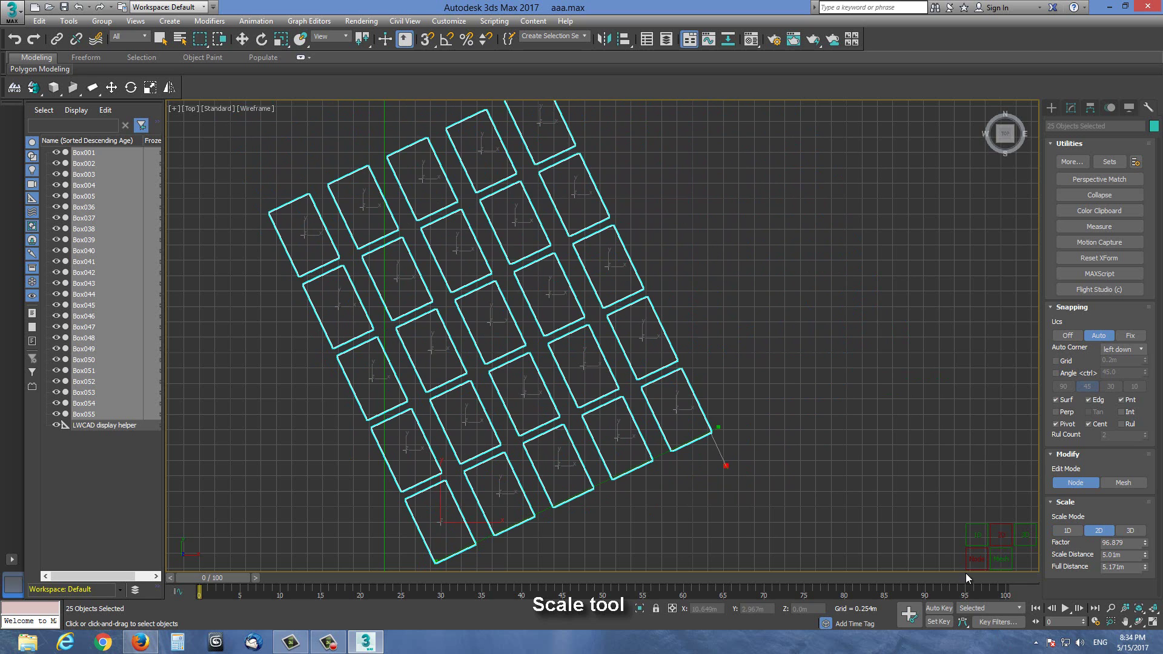
pyautogui.click(1011, 557)
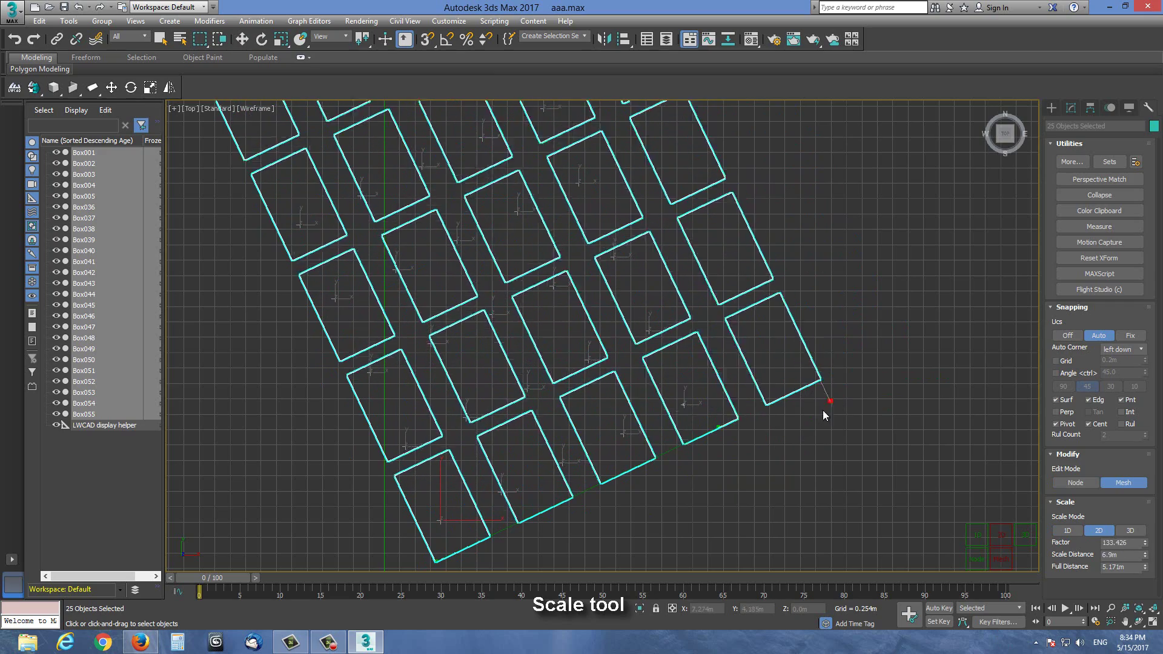
pyautogui.click(742, 470)
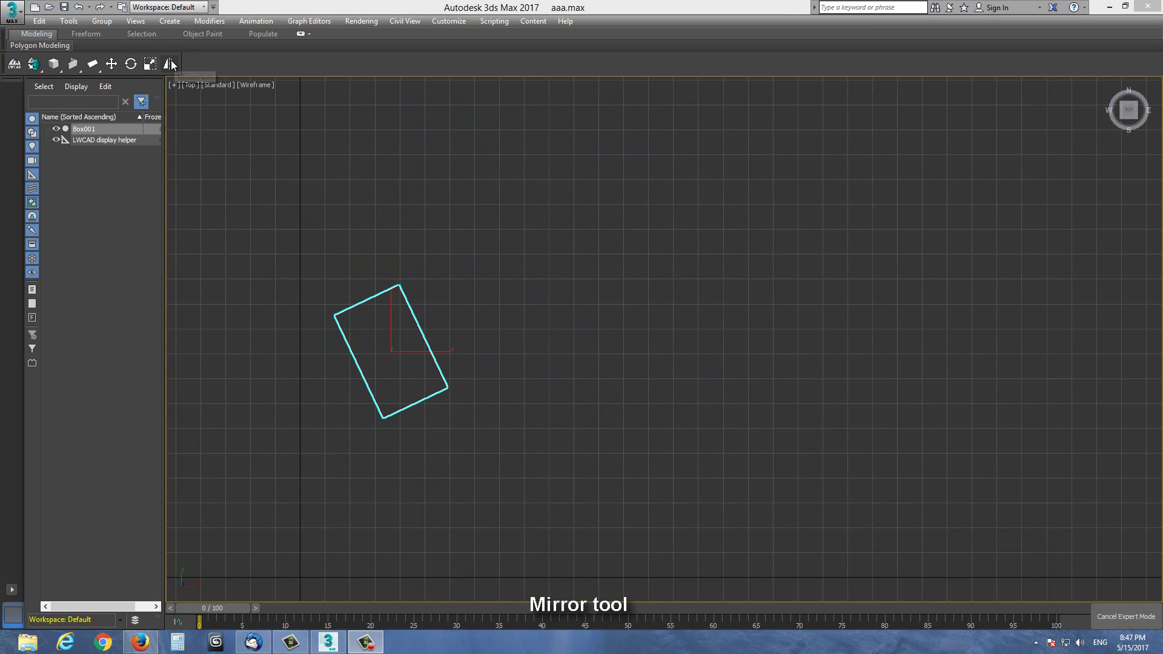
# Step: Mirror Box001 across a tilted axis through its corner so the copy touches it, using Mesh mode
pyautogui.click(170, 63)
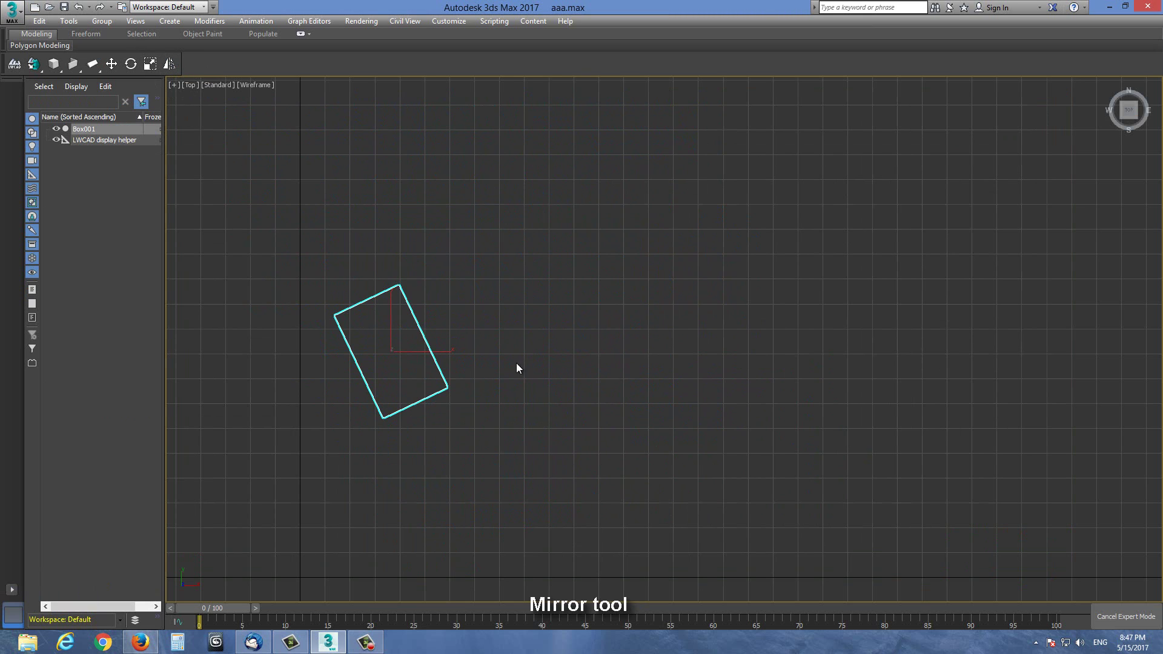
pyautogui.click(447, 388)
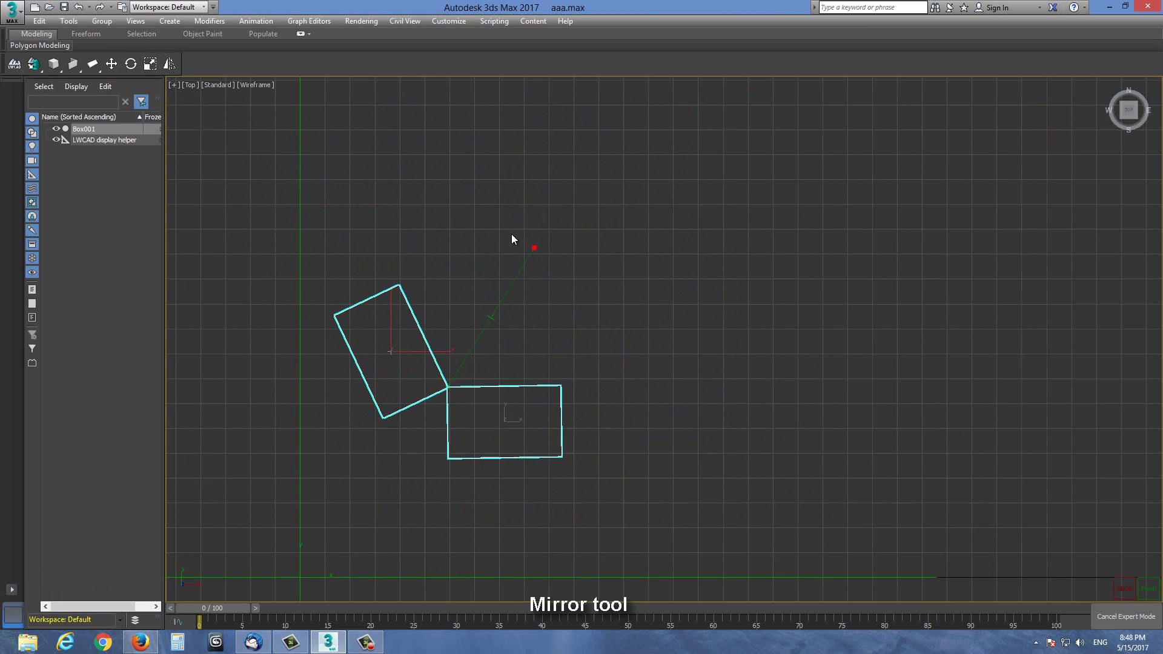
pyautogui.click(451, 217)
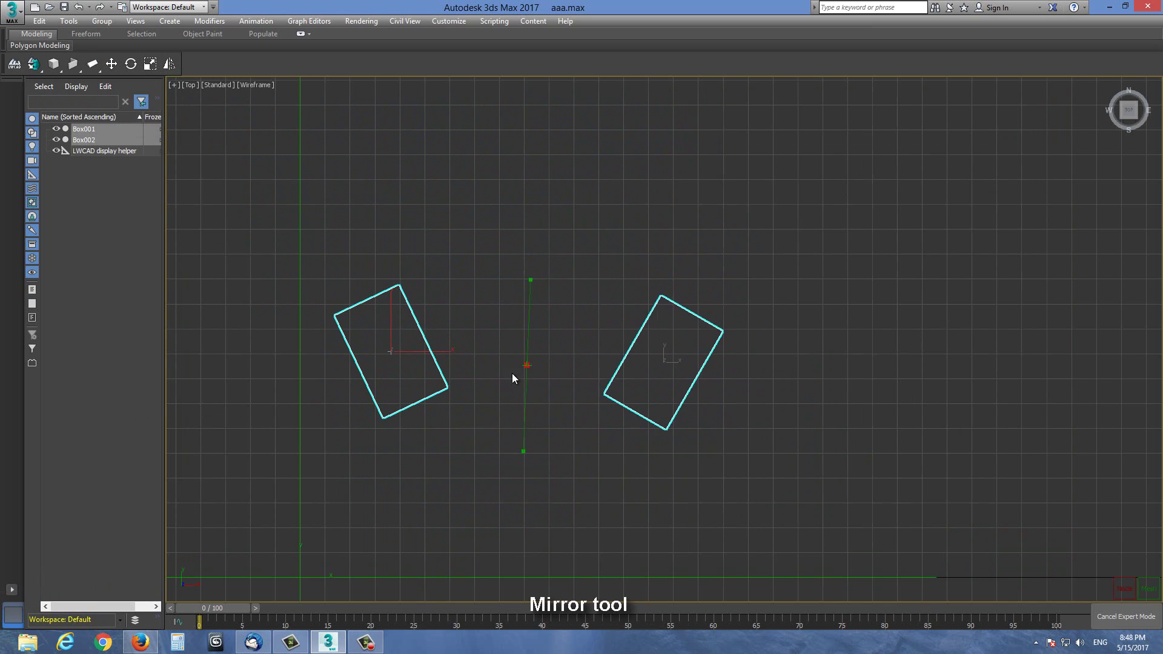
pyautogui.click(504, 380)
pyautogui.moveTo(498, 456); pyautogui.dragTo(464, 457)
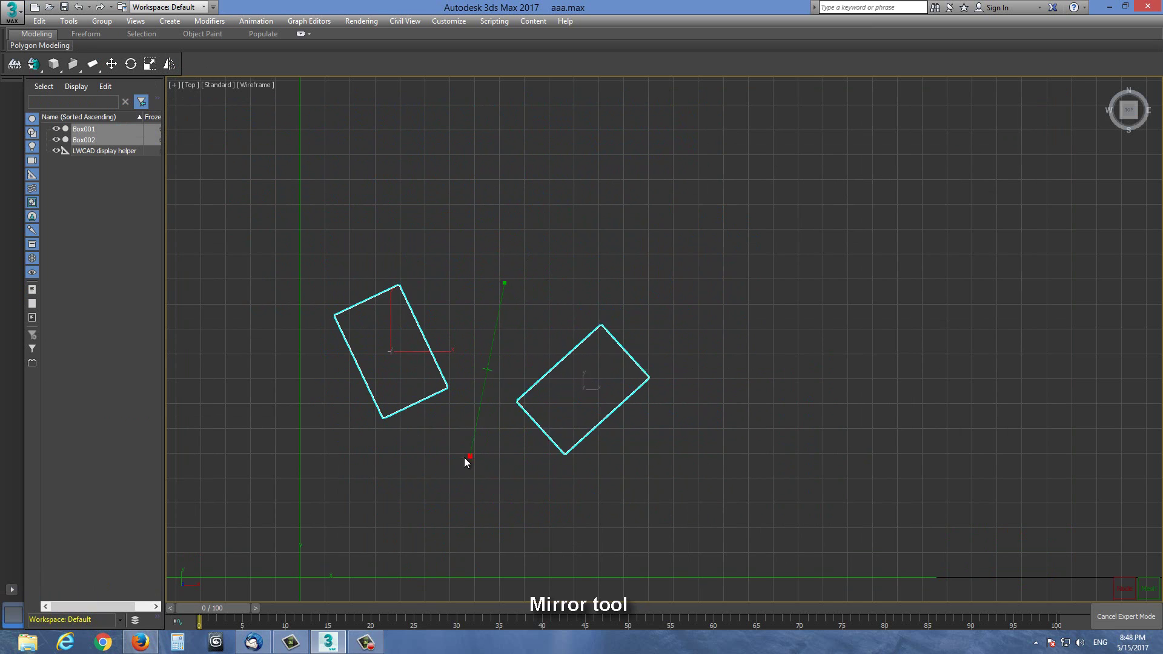
pyautogui.moveTo(505, 285); pyautogui.dragTo(537, 300)
pyautogui.moveTo(507, 381); pyautogui.dragTo(449, 385)
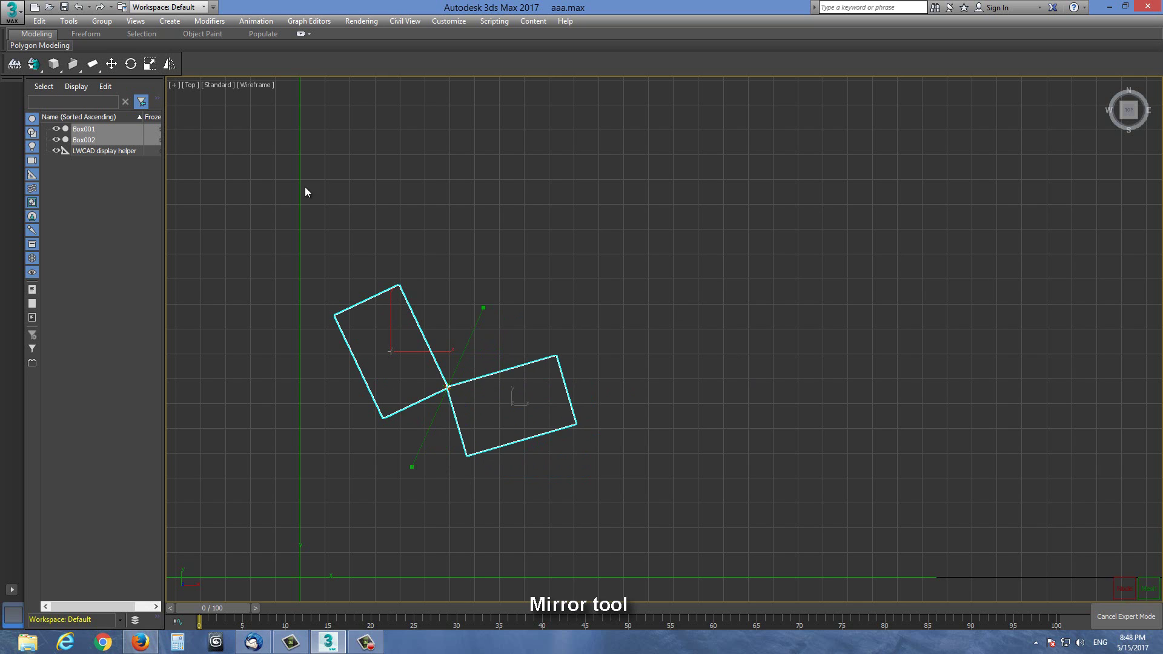
pyautogui.click(1150, 593)
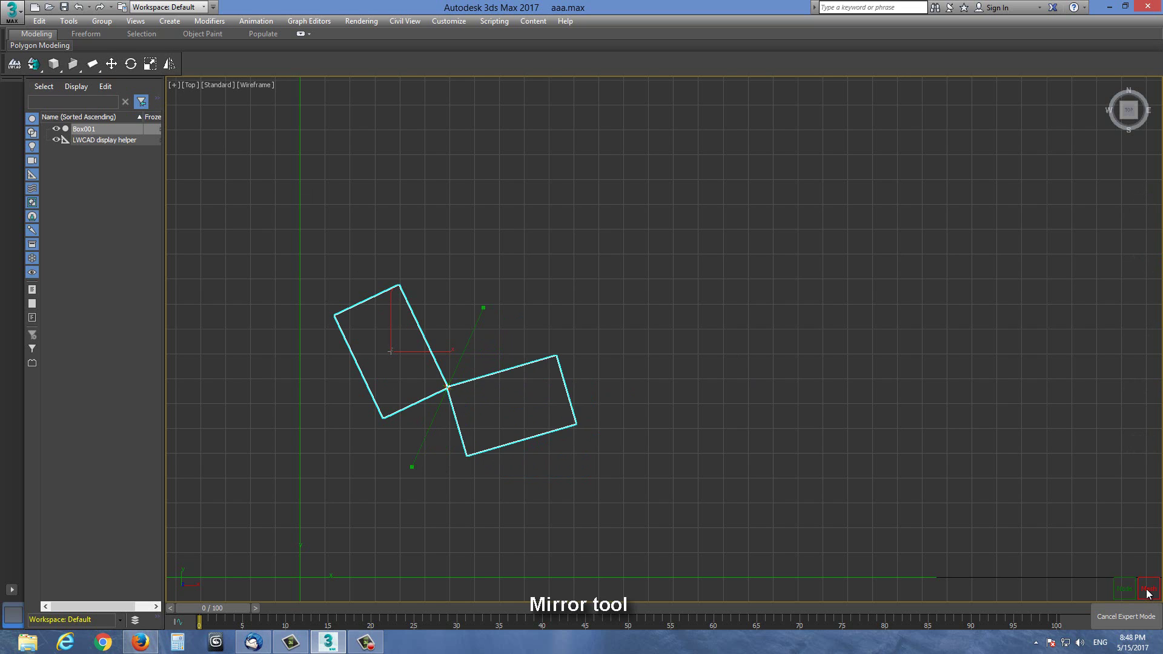